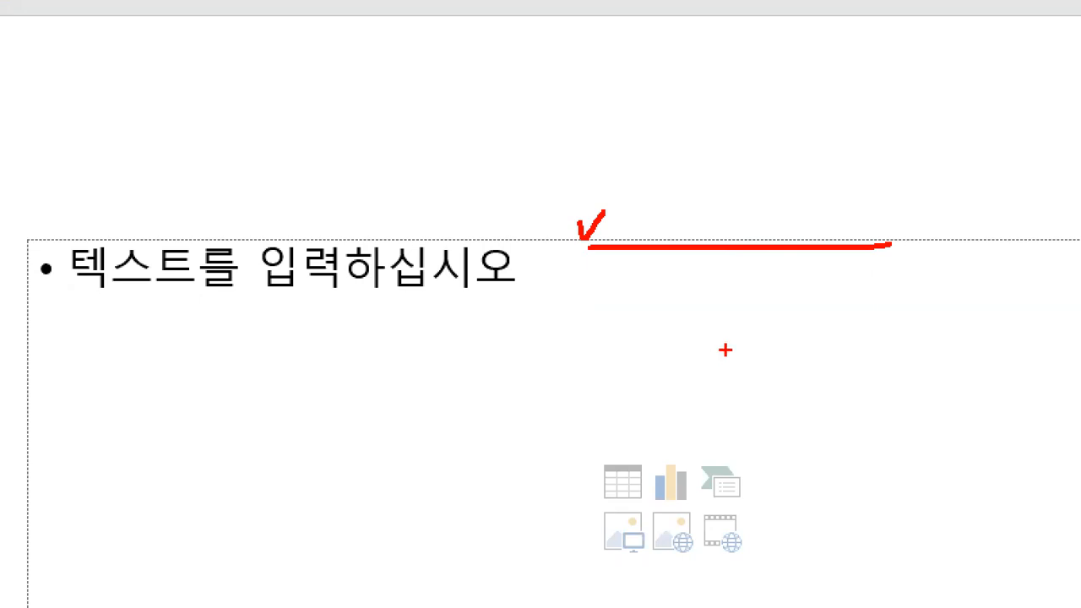
Delete the empty text placeholder from slide 3 so the slide is blank
{"action": "key", "text": "Escape"}
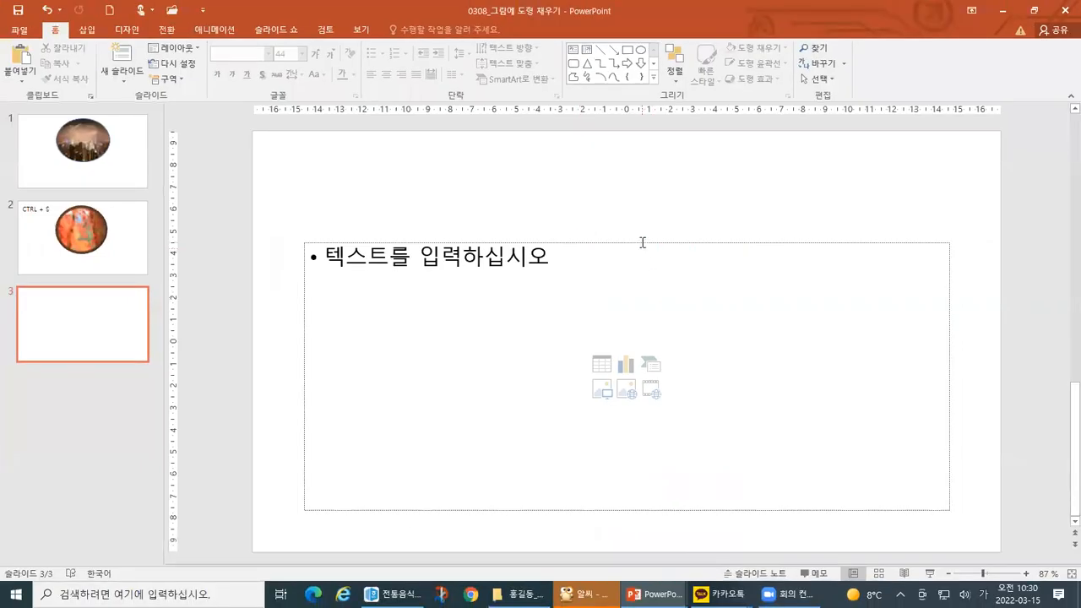
{"action": "left_click", "coordinate": [642, 242]}
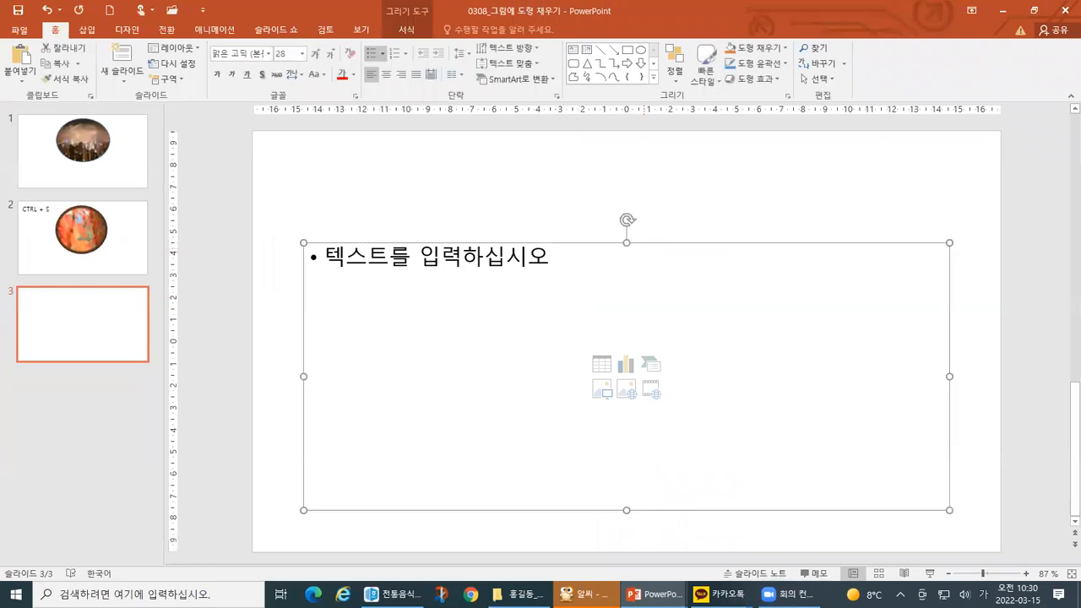
{"action": "key", "text": "ctrl+1"}
{"action": "mouse_move", "coordinate": [575, 230]}
{"action": "left_mouse_down"}
{"action": "mouse_move", "coordinate": [662, 248]}
{"action": "mouse_move", "coordinate": [991, 262]}
{"action": "left_mouse_up"}
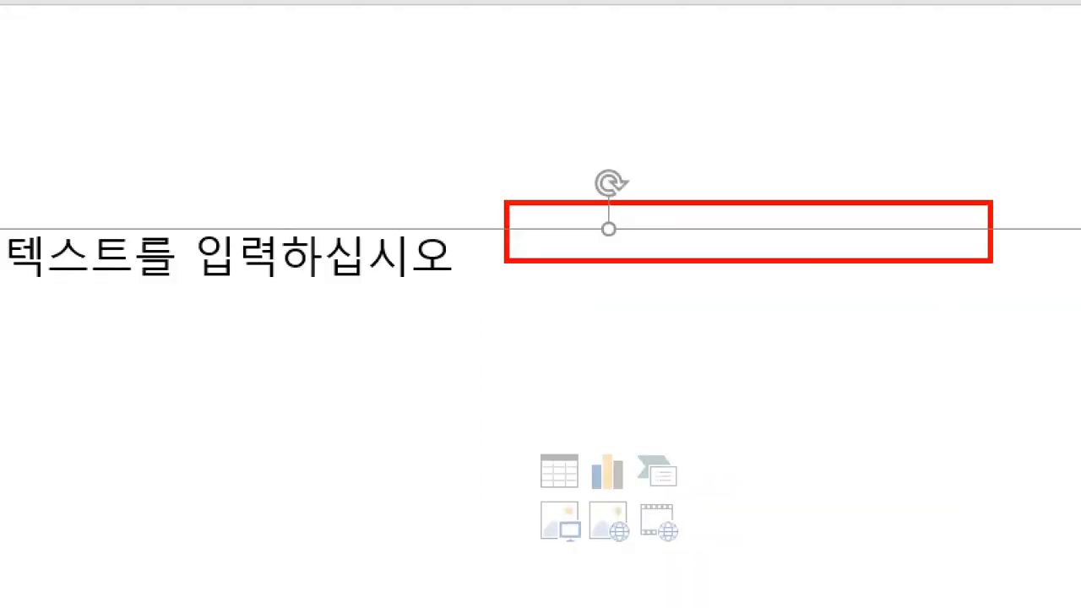
{"action": "key", "text": "Escape"}
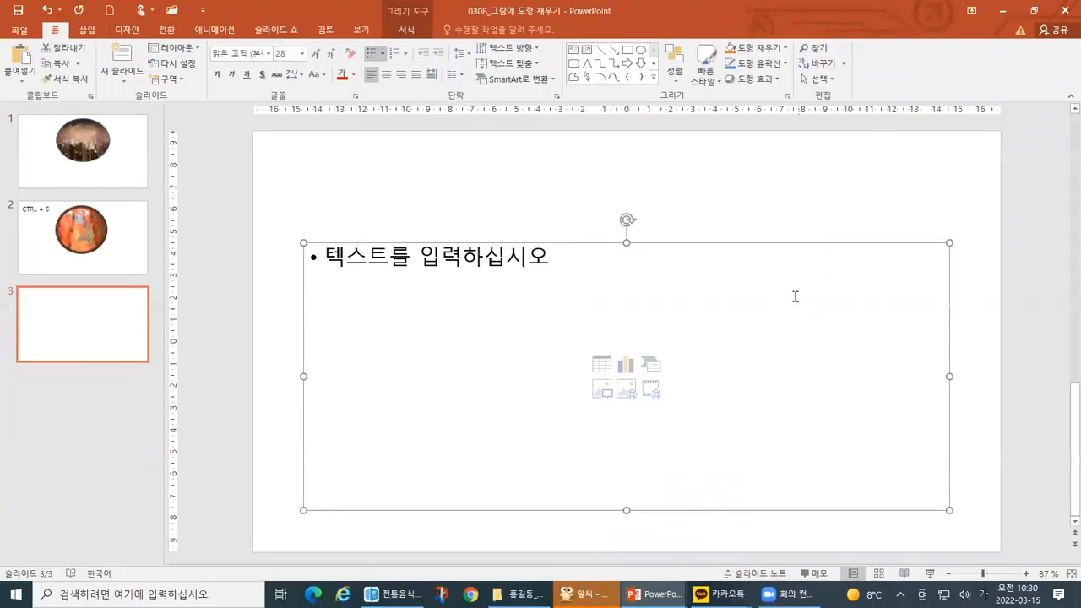
{"action": "key", "text": "Delete"}
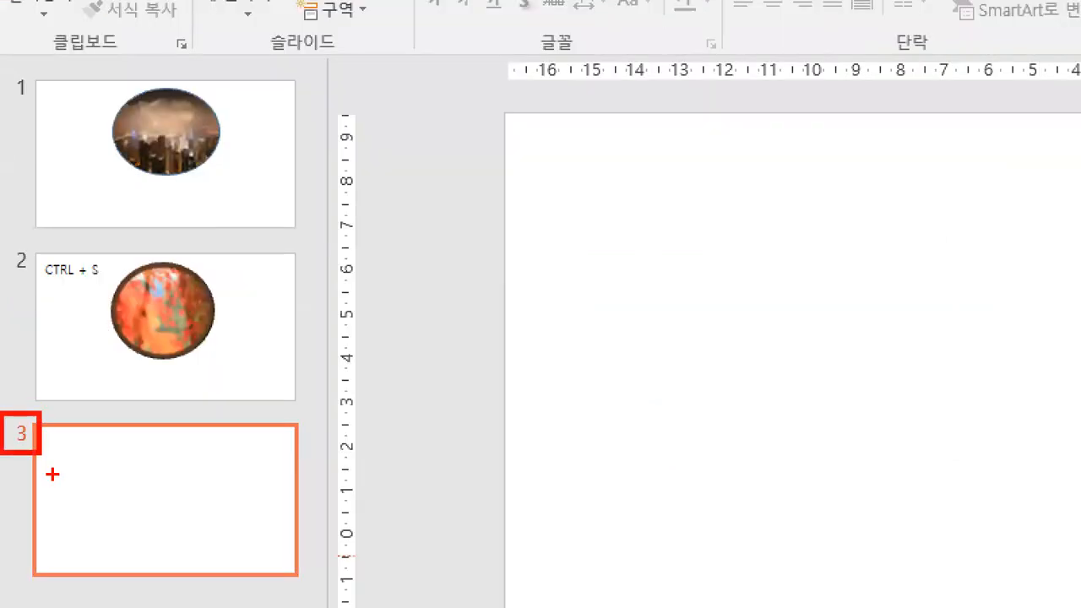
{"action": "left_click_drag", "start_coordinate": [66, 444], "coordinate": [297, 567]}
{"action": "left_click_drag", "start_coordinate": [323, 524], "coordinate": [581, 411]}
{"action": "left_click_drag", "start_coordinate": [558, 393], "coordinate": [539, 495]}
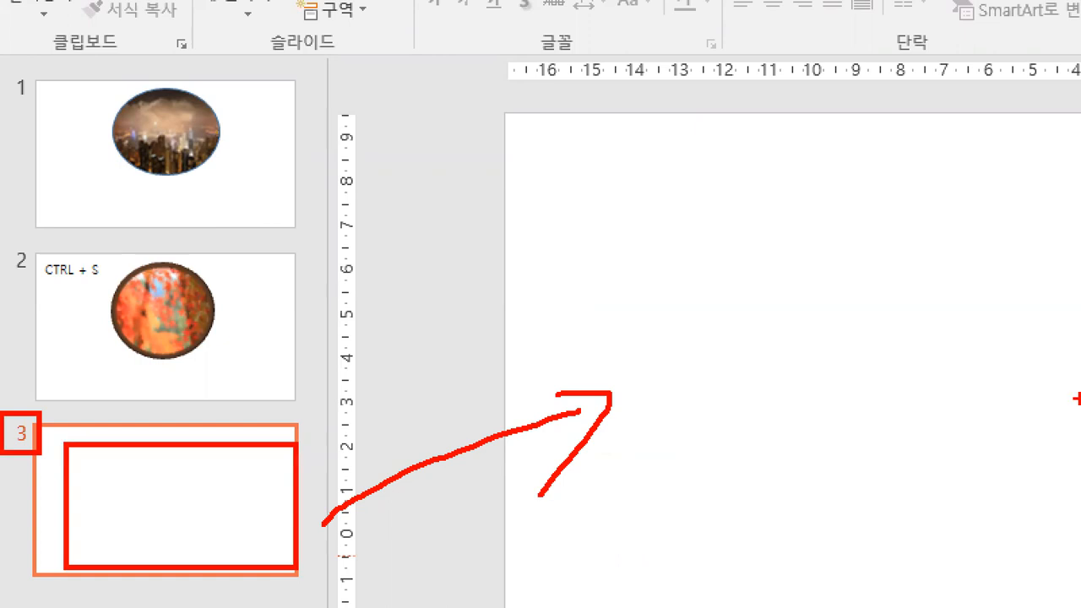
{"action": "key", "text": "Escape"}
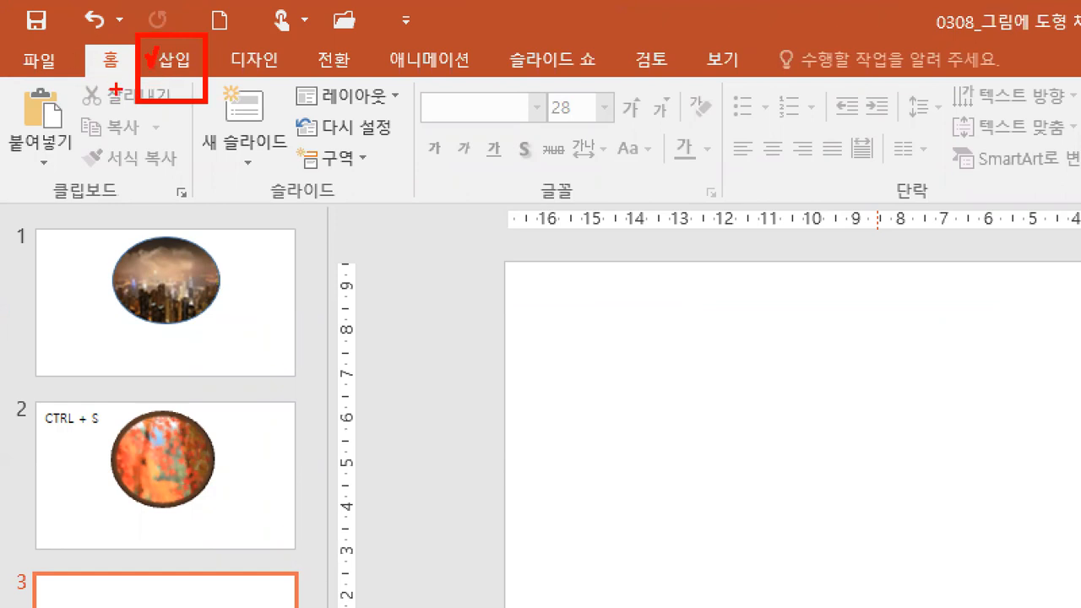
{"action": "mouse_move", "coordinate": [117, 90]}
{"action": "left_mouse_down"}
{"action": "mouse_move", "coordinate": [160, 76]}
{"action": "mouse_move", "coordinate": [161, 93]}
{"action": "left_mouse_up"}
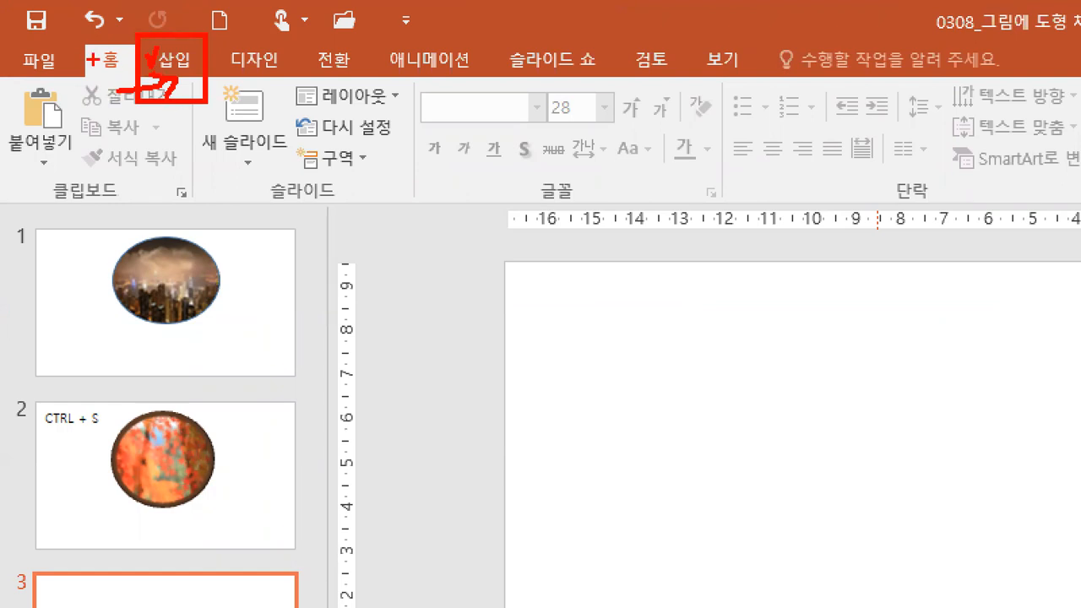
{"action": "mouse_move", "coordinate": [23, 84]}
{"action": "left_mouse_down"}
{"action": "mouse_move", "coordinate": [48, 103]}
{"action": "mouse_move", "coordinate": [1052, 196]}
{"action": "left_mouse_up"}
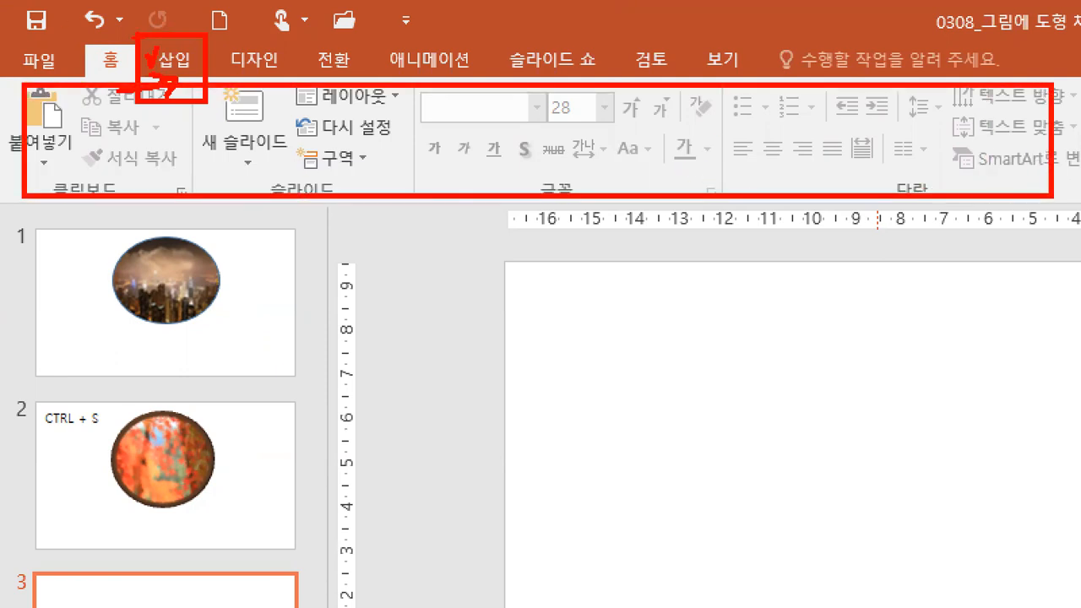
{"action": "left_click_drag", "start_coordinate": [352, 96], "coordinate": [277, 141]}
{"action": "left_click_drag", "start_coordinate": [427, 108], "coordinate": [355, 159]}
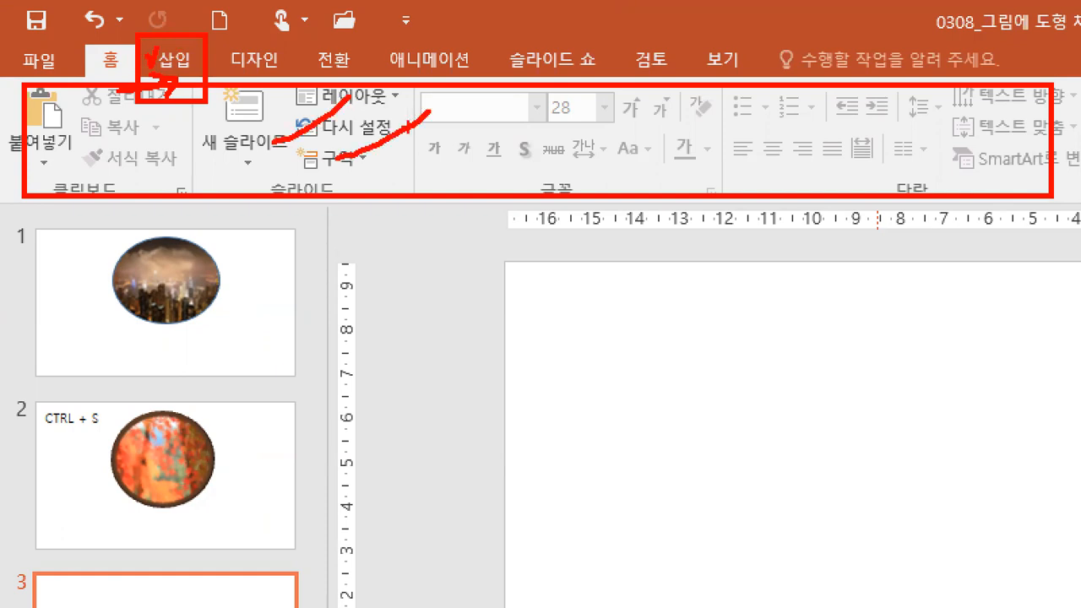
{"action": "left_click_drag", "start_coordinate": [496, 117], "coordinate": [446, 160]}
{"action": "left_click_drag", "start_coordinate": [618, 135], "coordinate": [575, 178]}
{"action": "left_click_drag", "start_coordinate": [718, 125], "coordinate": [679, 167]}
{"action": "left_click_drag", "start_coordinate": [807, 129], "coordinate": [770, 172]}
{"action": "left_click_drag", "start_coordinate": [813, 156], "coordinate": [796, 187]}
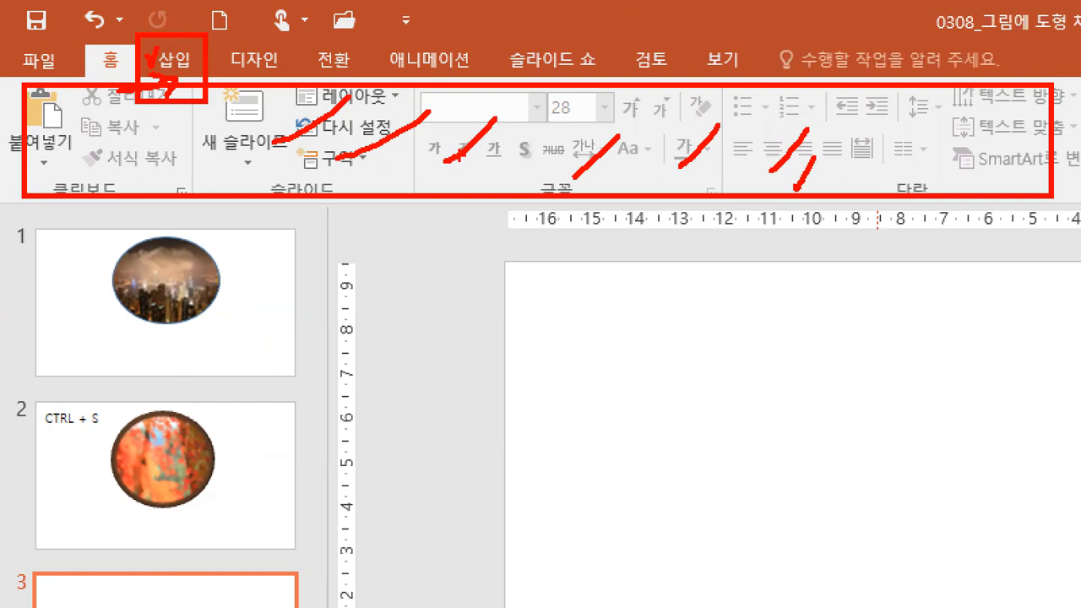
{"action": "key", "text": "Escape"}
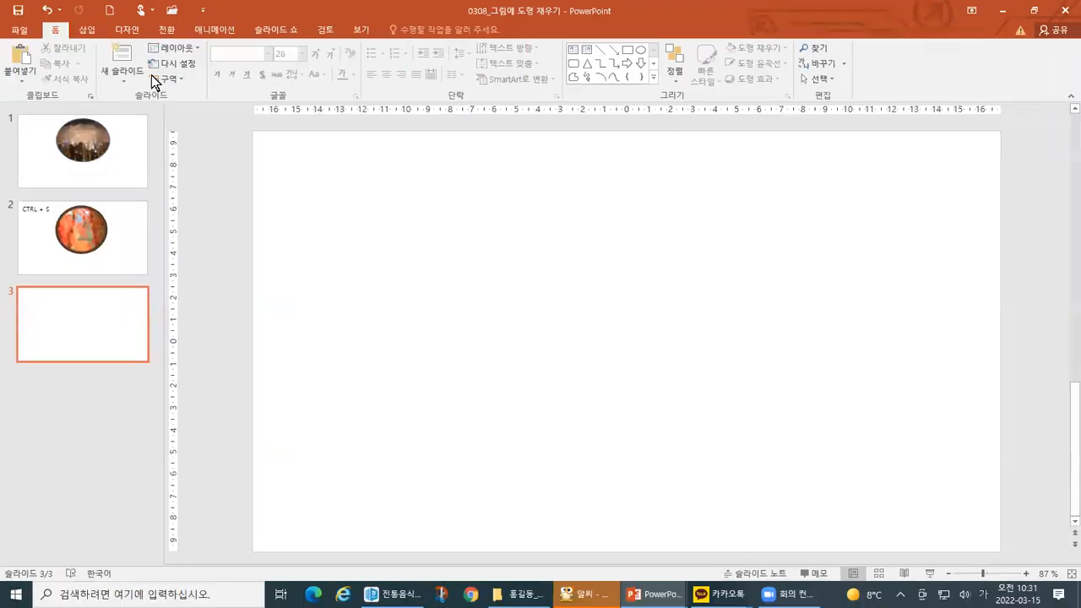
Open the gallery of WordArt styles for slide 3
{"action": "left_click", "coordinate": [85, 30]}
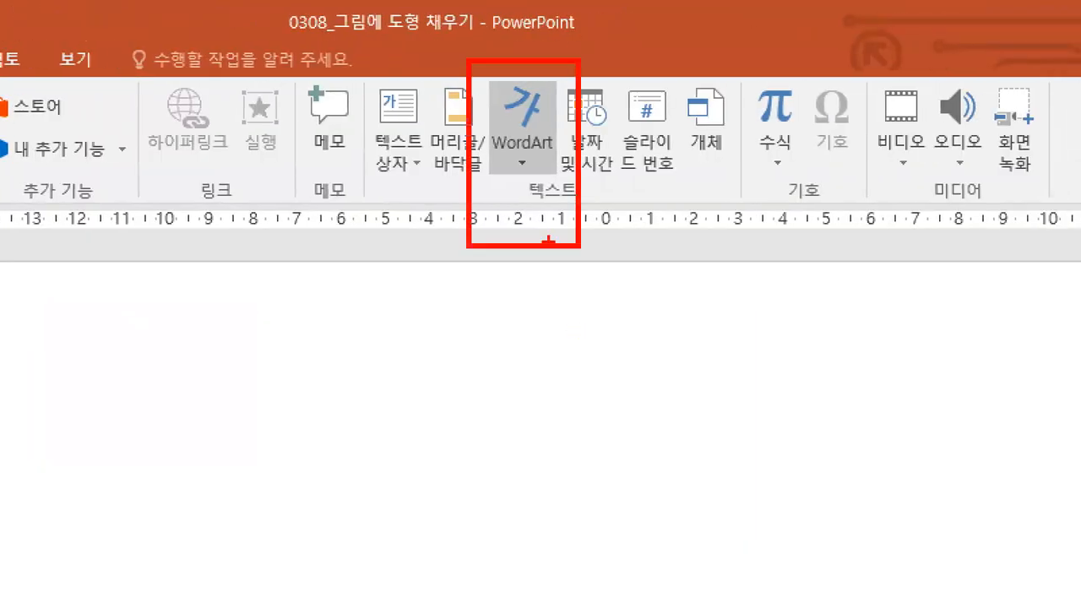
{"action": "left_click_drag", "start_coordinate": [493, 156], "coordinate": [552, 154]}
{"action": "left_click_drag", "start_coordinate": [517, 39], "coordinate": [547, 20]}
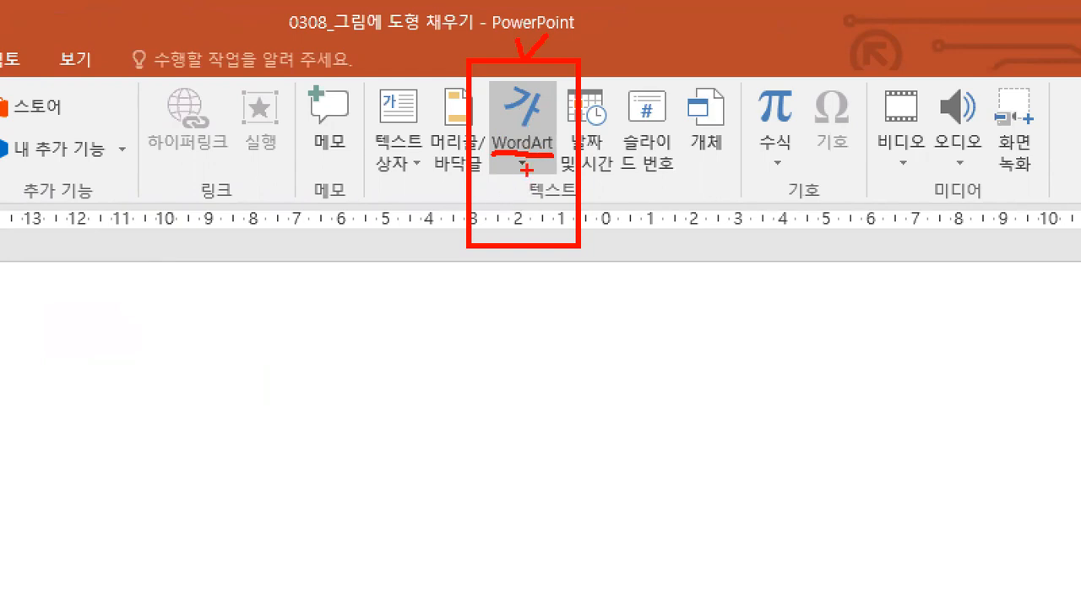
{"action": "mouse_move", "coordinate": [521, 101]}
{"action": "left_mouse_down"}
{"action": "mouse_move", "coordinate": [511, 77]}
{"action": "mouse_move", "coordinate": [545, 69]}
{"action": "left_mouse_up"}
{"action": "key", "text": "Escape"}
{"action": "left_click", "coordinate": [582, 61]}
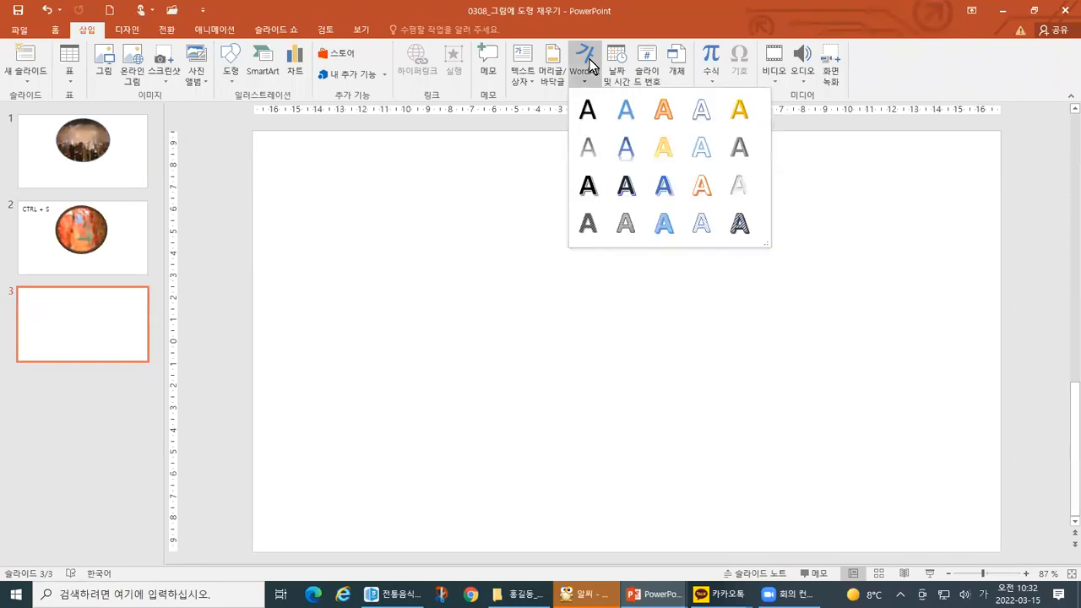
{"action": "key", "text": "ctrl+1"}
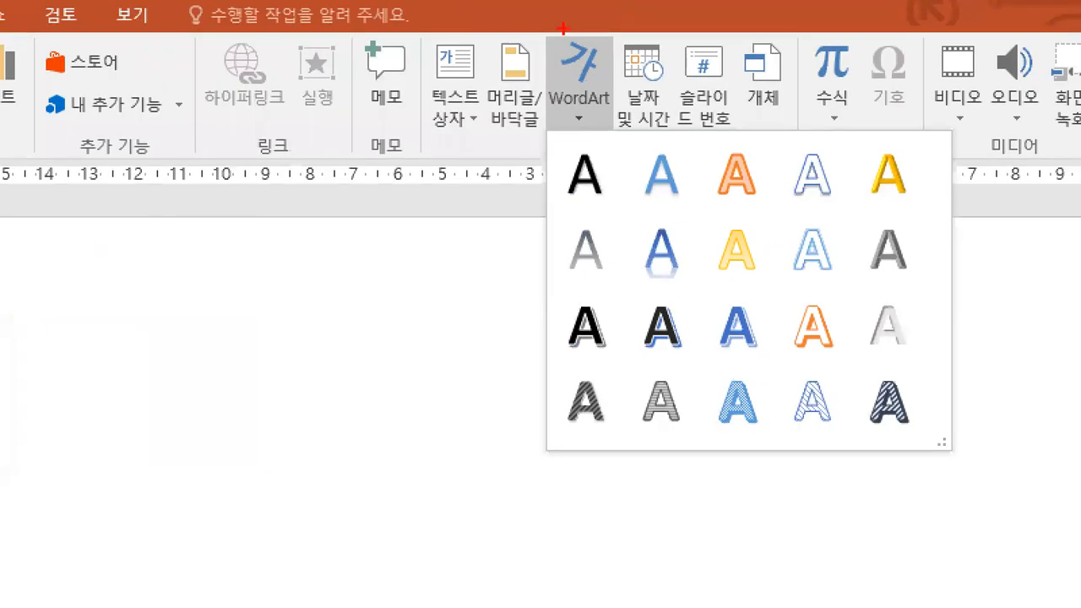
{"action": "left_click_drag", "start_coordinate": [560, 26], "coordinate": [603, 85]}
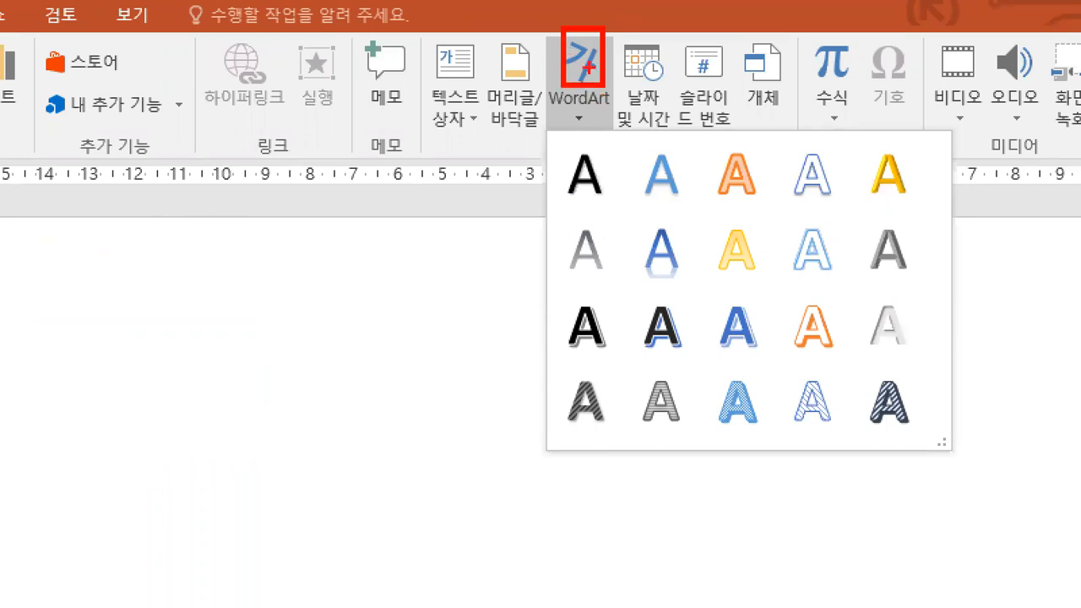
{"action": "left_click_drag", "start_coordinate": [555, 136], "coordinate": [942, 444]}
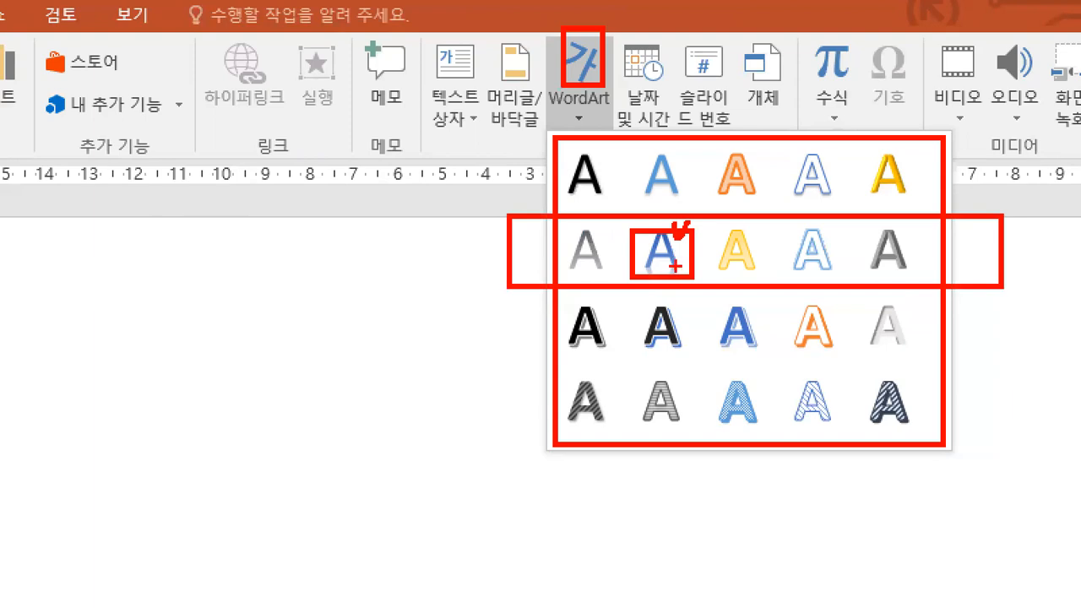
{"action": "left_click_drag", "start_coordinate": [583, 102], "coordinate": [601, 95]}
{"action": "left_click_drag", "start_coordinate": [474, 244], "coordinate": [504, 239]}
{"action": "mouse_move", "coordinate": [638, 239]}
{"action": "left_mouse_down"}
{"action": "mouse_move", "coordinate": [641, 251]}
{"action": "mouse_move", "coordinate": [649, 237]}
{"action": "left_mouse_up"}
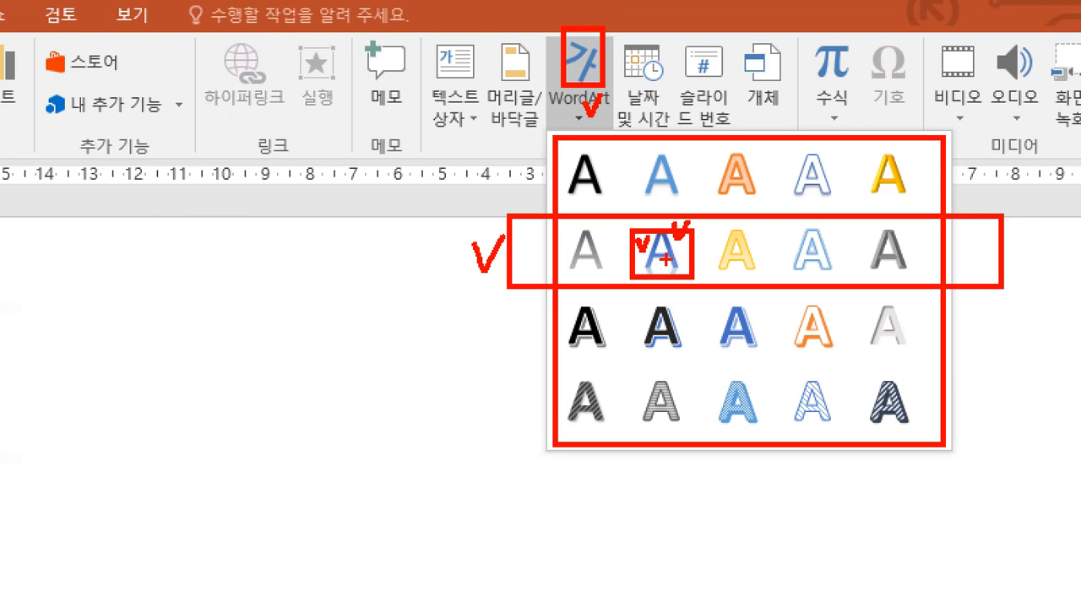
{"action": "key", "text": "Escape"}
Insert WordArt on slide 3 using the blue gradient style with reflection in the second row, second column of the gallery
{"action": "left_click", "coordinate": [588, 76]}
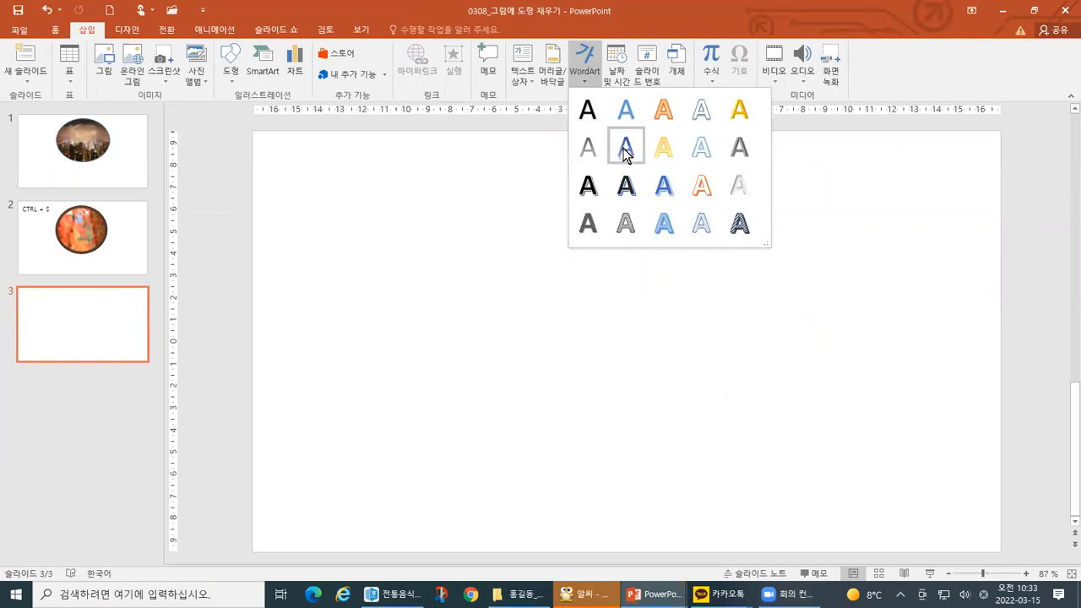
{"action": "left_click", "coordinate": [628, 152]}
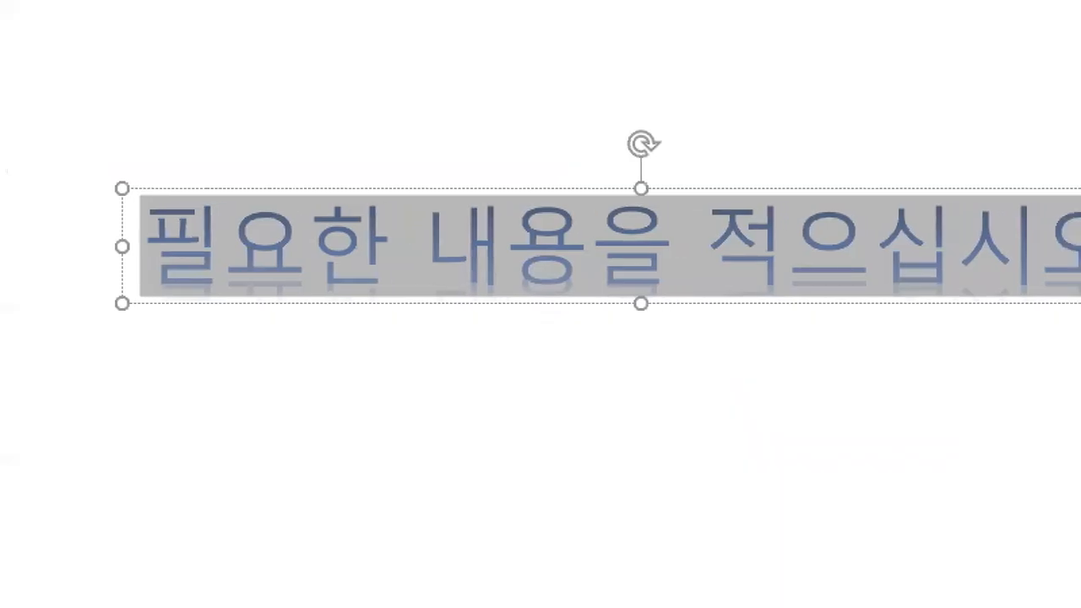
{"action": "left_click_drag", "start_coordinate": [326, 145], "coordinate": [421, 132]}
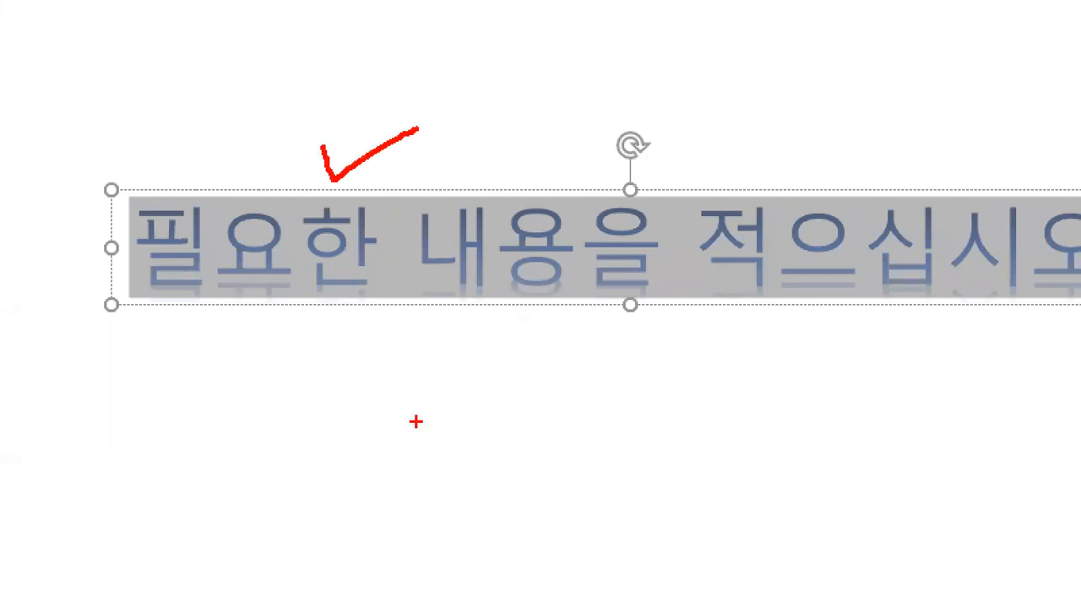
{"action": "mouse_move", "coordinate": [205, 126]}
{"action": "left_mouse_down"}
{"action": "mouse_move", "coordinate": [248, 108]}
{"action": "mouse_move", "coordinate": [254, 120]}
{"action": "left_mouse_up"}
{"action": "left_click_drag", "start_coordinate": [199, 94], "coordinate": [239, 89]}
{"action": "left_click", "coordinate": [201, 148]}
{"action": "left_click", "coordinate": [213, 153]}
{"action": "left_click", "coordinate": [225, 156]}
{"action": "left_click", "coordinate": [234, 155]}
{"action": "left_click", "coordinate": [245, 151]}
{"action": "left_click", "coordinate": [258, 148]}
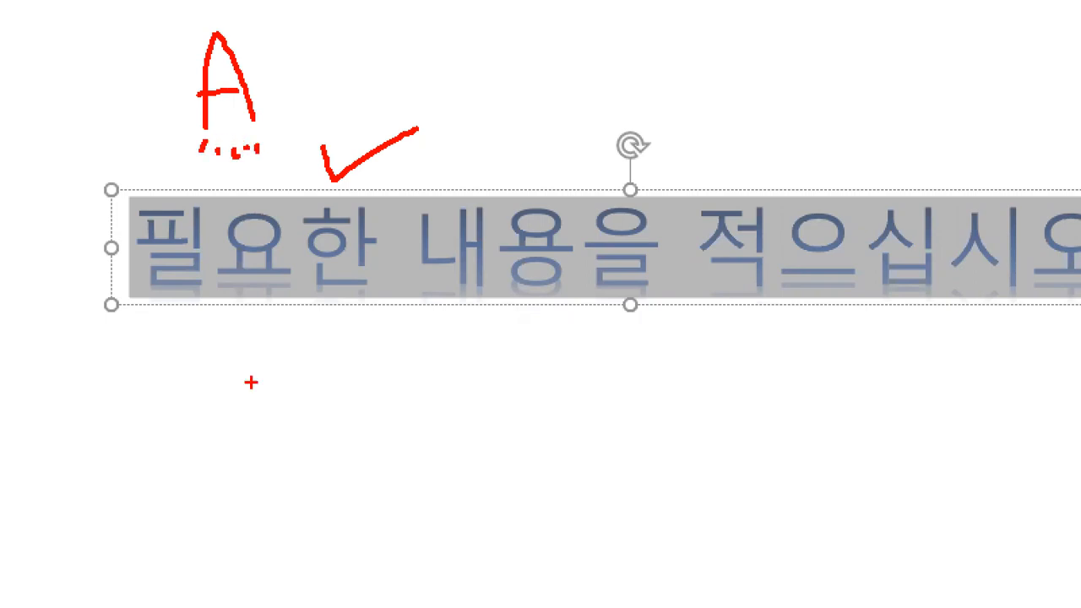
{"action": "mouse_move", "coordinate": [74, 382]}
{"action": "left_mouse_down"}
{"action": "mouse_move", "coordinate": [156, 317]}
{"action": "mouse_move", "coordinate": [146, 365]}
{"action": "left_mouse_up"}
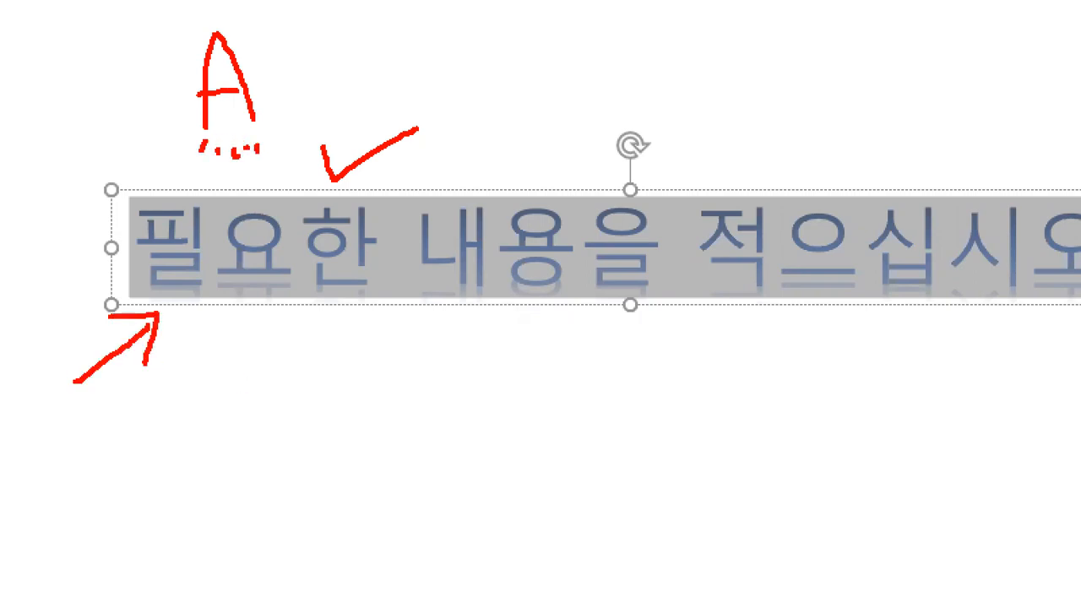
{"action": "mouse_move", "coordinate": [149, 283]}
{"action": "left_mouse_down"}
{"action": "mouse_move", "coordinate": [632, 306]}
{"action": "mouse_move", "coordinate": [1046, 305]}
{"action": "left_mouse_up"}
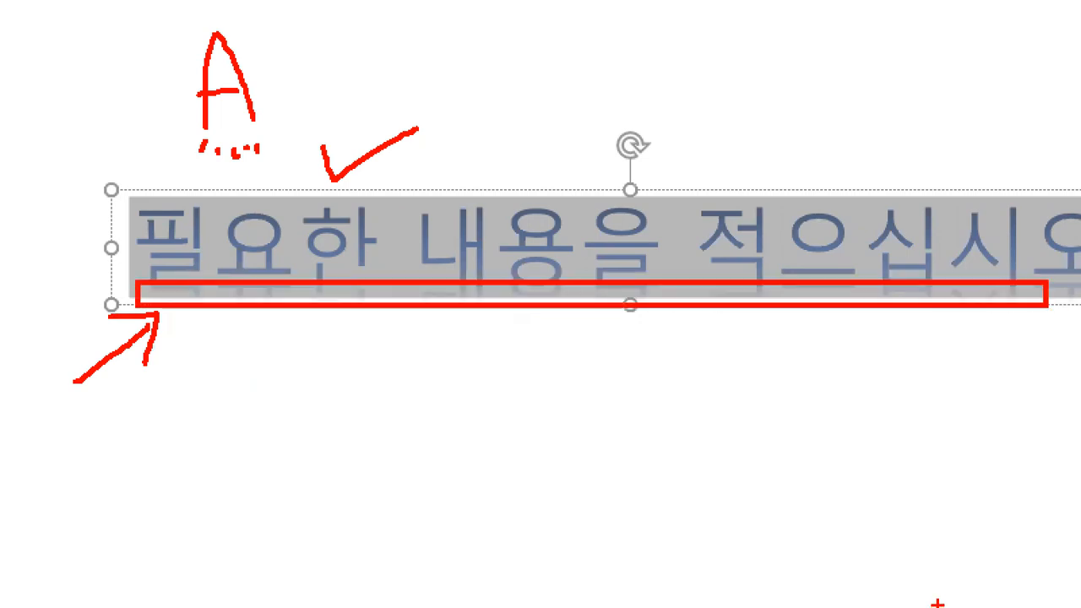
{"action": "left_click_drag", "start_coordinate": [500, 165], "coordinate": [546, 139]}
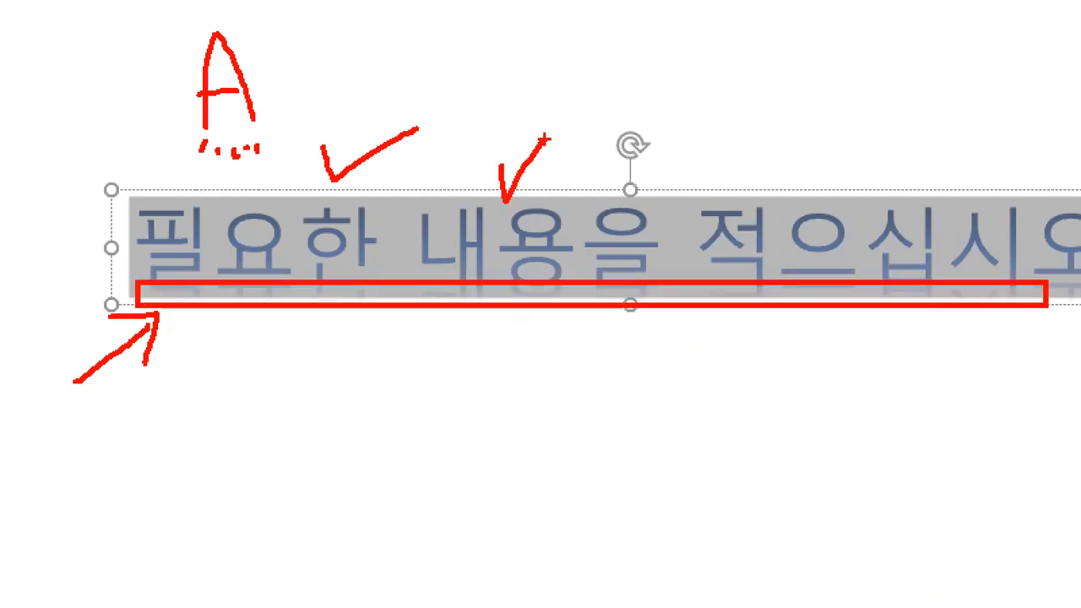
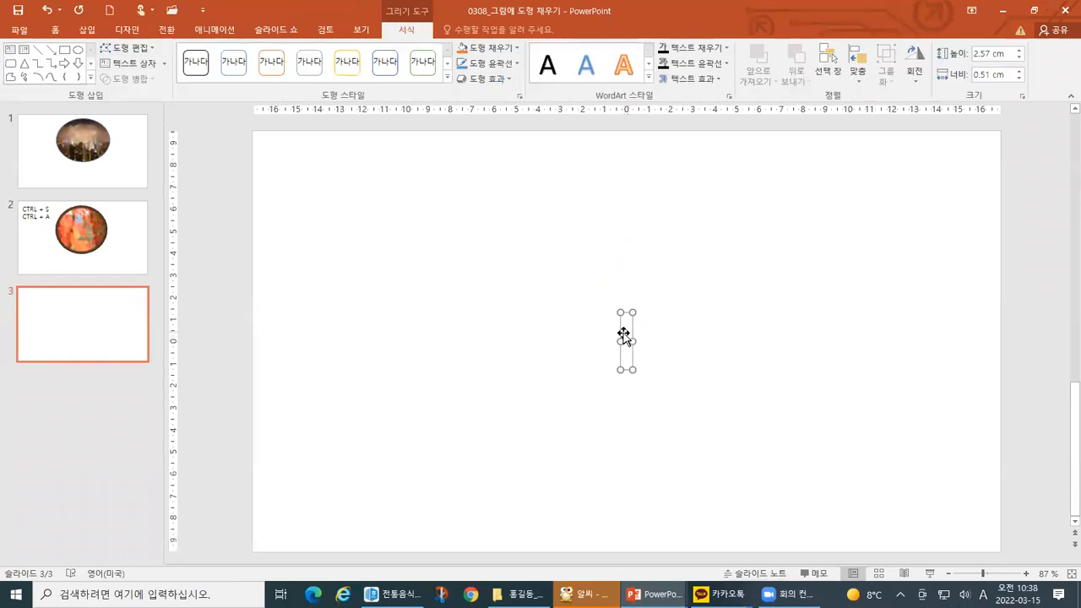
Enter SSS as the text of the emptied WordArt box on slide 3
{"action": "left_click", "coordinate": [626, 346]}
{"action": "left_click", "coordinate": [631, 361]}
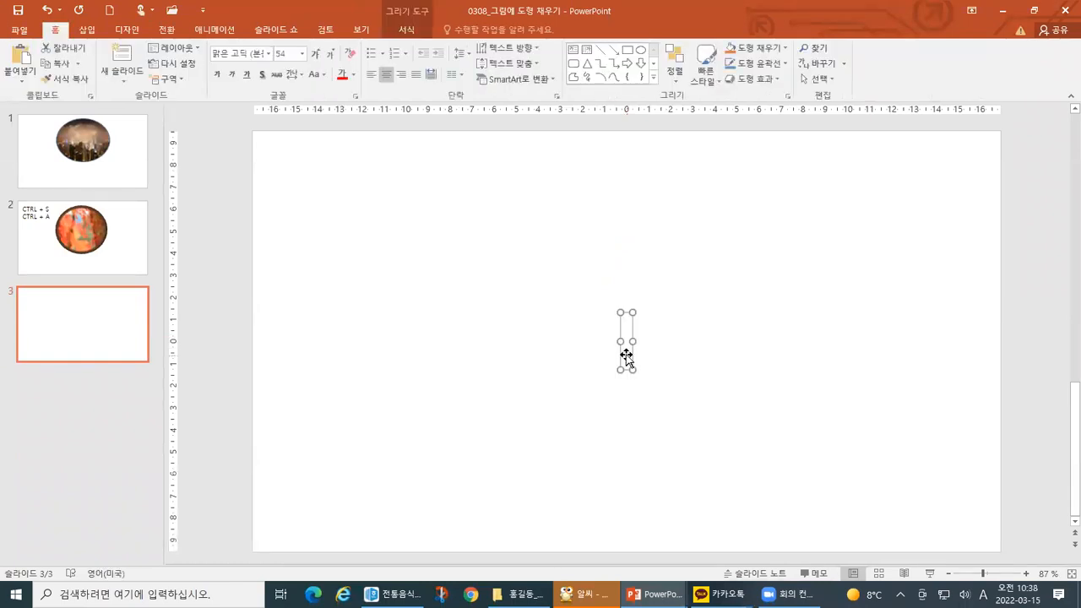
{"action": "type", "text": "SSS"}
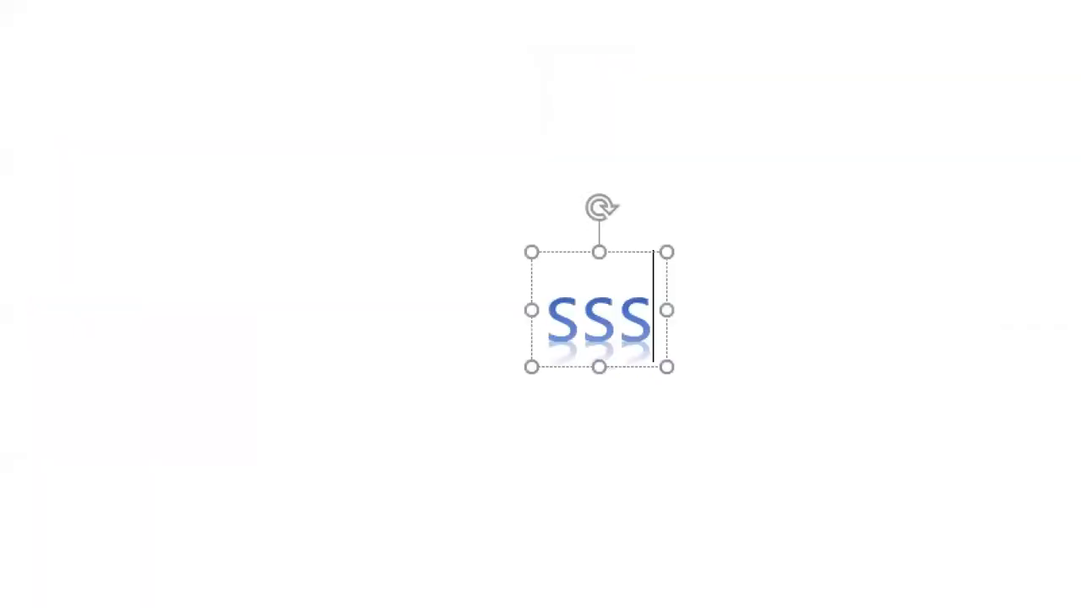
{"action": "left_click_drag", "start_coordinate": [646, 233], "coordinate": [666, 364]}
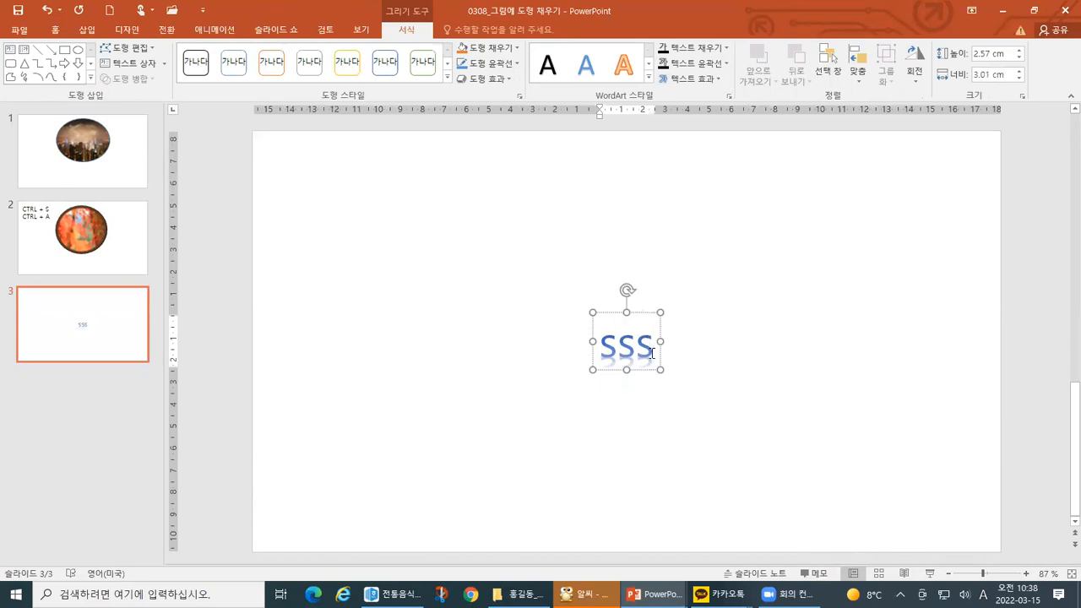
Go to slide 2 and examine the blank area below the oval maple-leaf picture
{"action": "left_click", "coordinate": [99, 254]}
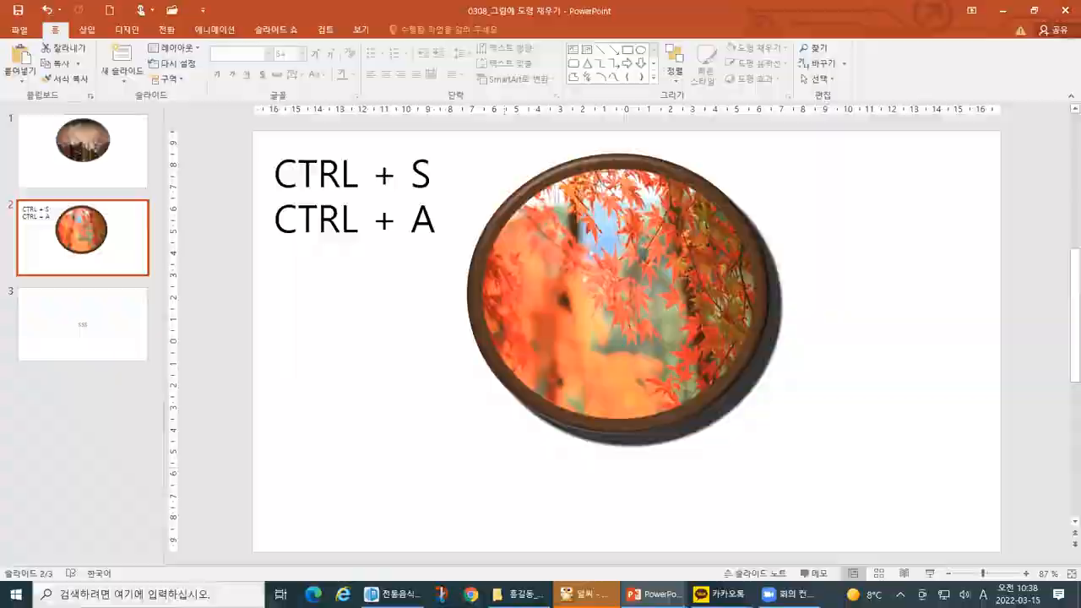
{"action": "key", "text": "ctrl+1"}
{"action": "left_click", "coordinate": [519, 511]}
{"action": "left_click_drag", "start_coordinate": [431, 394], "coordinate": [1061, 583]}
{"action": "mouse_move", "coordinate": [129, 403]}
{"action": "left_mouse_down"}
{"action": "mouse_move", "coordinate": [169, 285]}
{"action": "mouse_move", "coordinate": [329, 255]}
{"action": "left_mouse_up"}
{"action": "mouse_move", "coordinate": [253, 198]}
{"action": "left_mouse_down"}
{"action": "mouse_move", "coordinate": [330, 208]}
{"action": "mouse_move", "coordinate": [307, 318]}
{"action": "left_mouse_up"}
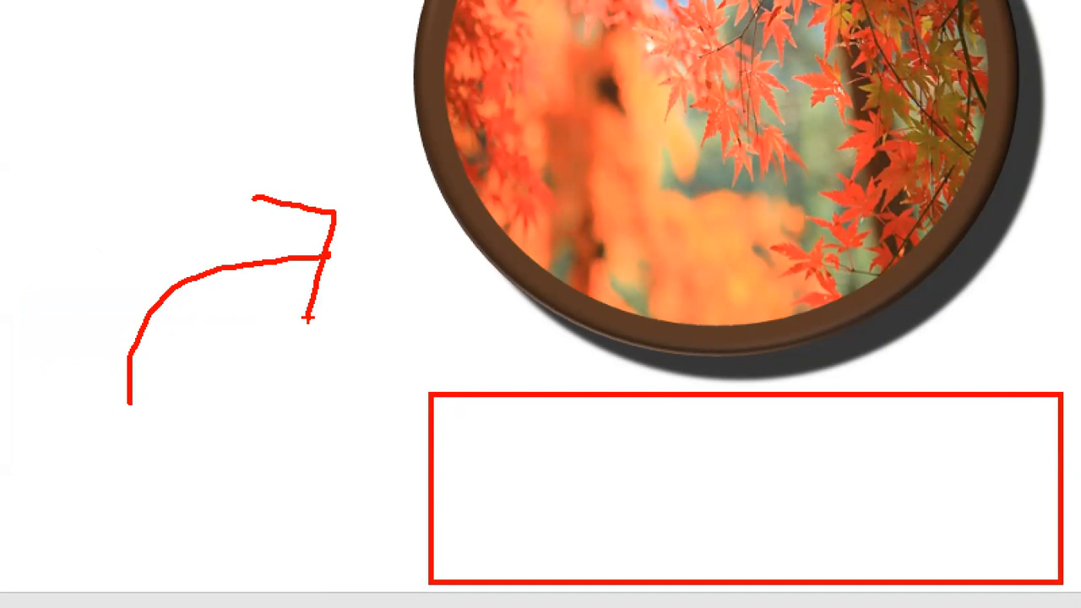
{"action": "mouse_move", "coordinate": [409, 272]}
{"action": "left_mouse_down"}
{"action": "mouse_move", "coordinate": [472, 239]}
{"action": "mouse_move", "coordinate": [463, 271]}
{"action": "left_mouse_up"}
{"action": "left_click_drag", "start_coordinate": [511, 454], "coordinate": [701, 471]}
{"action": "left_click_drag", "start_coordinate": [814, 480], "coordinate": [839, 481]}
{"action": "left_click_drag", "start_coordinate": [907, 483], "coordinate": [967, 436]}
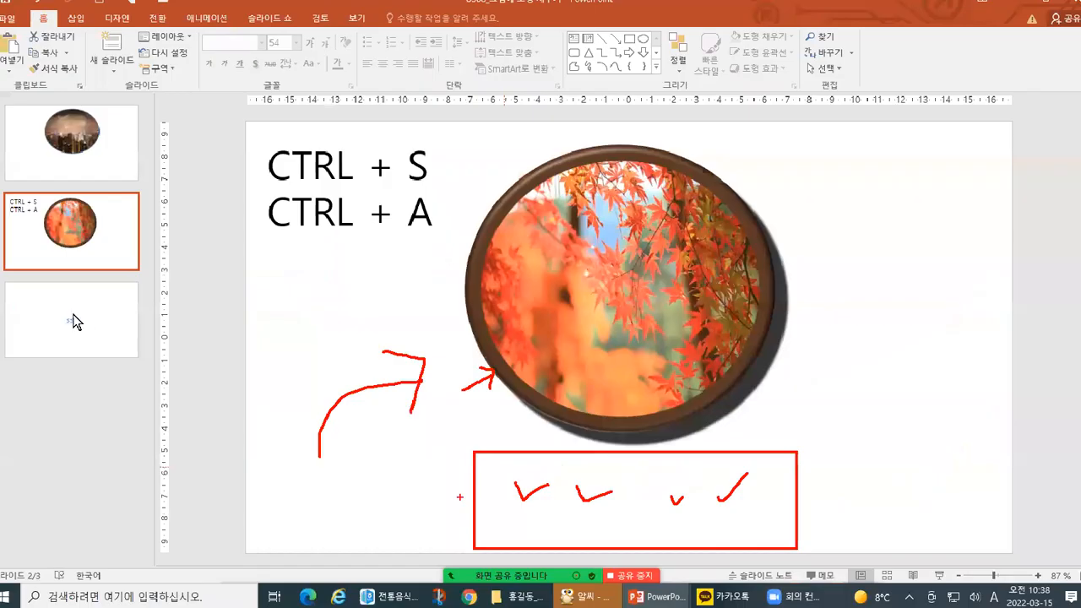
Return to slide 3 and place the text cursor in the SSS WordArt
{"action": "left_click", "coordinate": [75, 316]}
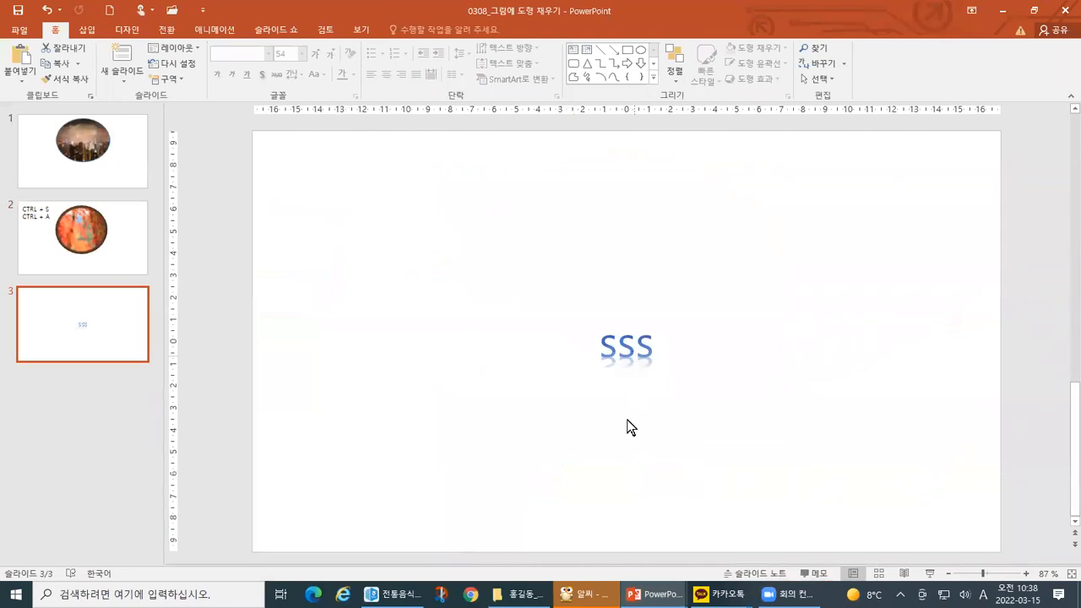
{"action": "left_click", "coordinate": [640, 348]}
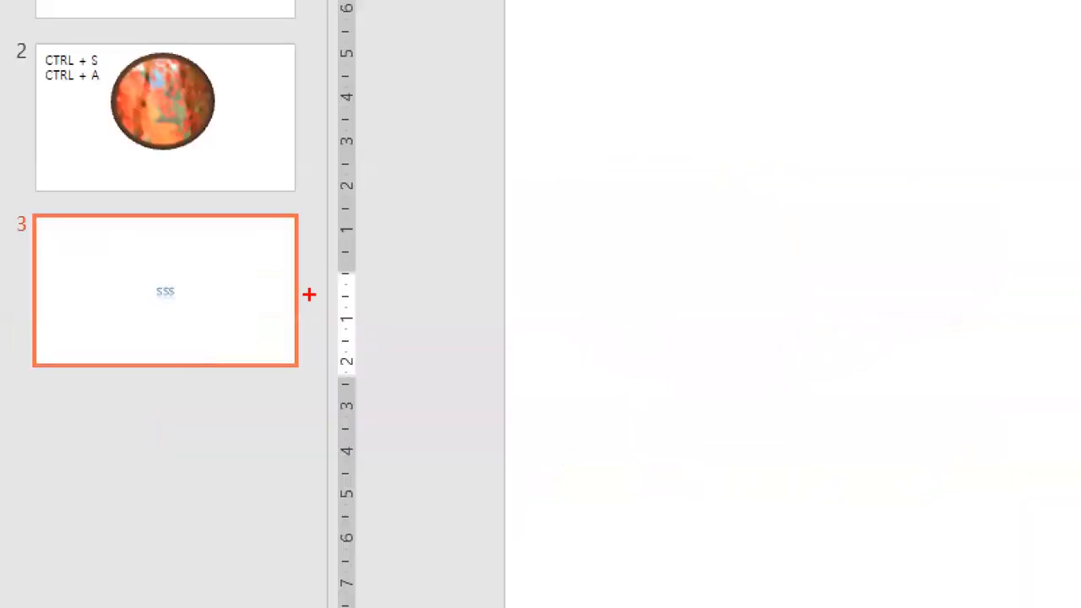
{"action": "left_click_drag", "start_coordinate": [155, 327], "coordinate": [253, 323]}
{"action": "left_click_drag", "start_coordinate": [366, 263], "coordinate": [309, 293]}
{"action": "left_click_drag", "start_coordinate": [310, 293], "coordinate": [397, 349]}
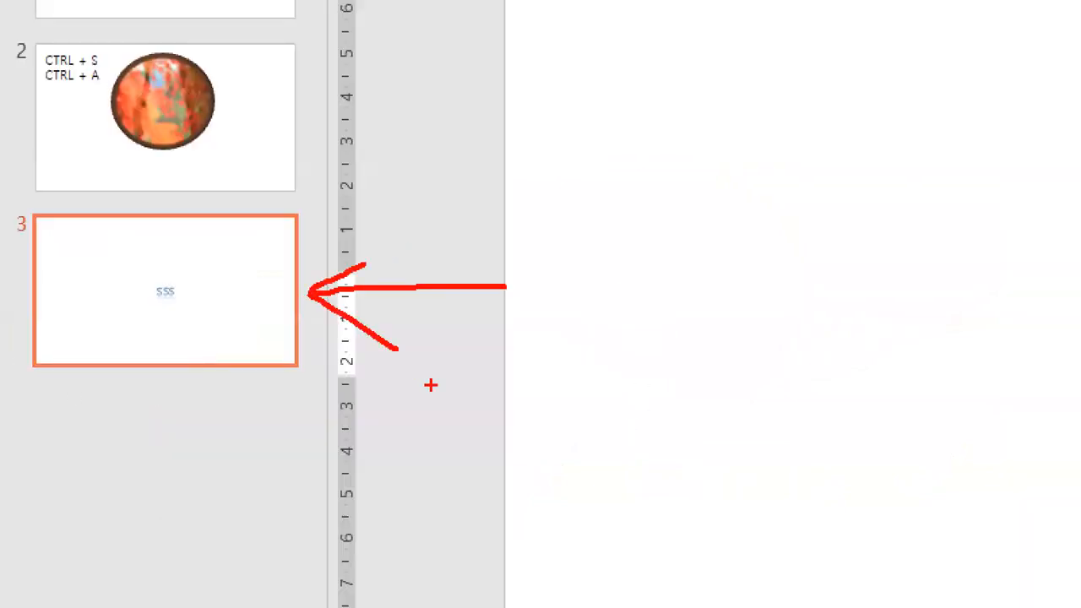
{"action": "mouse_move", "coordinate": [226, 81]}
{"action": "left_mouse_down"}
{"action": "mouse_move", "coordinate": [228, 95]}
{"action": "mouse_move", "coordinate": [272, 71]}
{"action": "left_mouse_up"}
{"action": "mouse_move", "coordinate": [102, 144]}
{"action": "left_mouse_down"}
{"action": "mouse_move", "coordinate": [174, 177]}
{"action": "mouse_move", "coordinate": [226, 183]}
{"action": "left_mouse_up"}
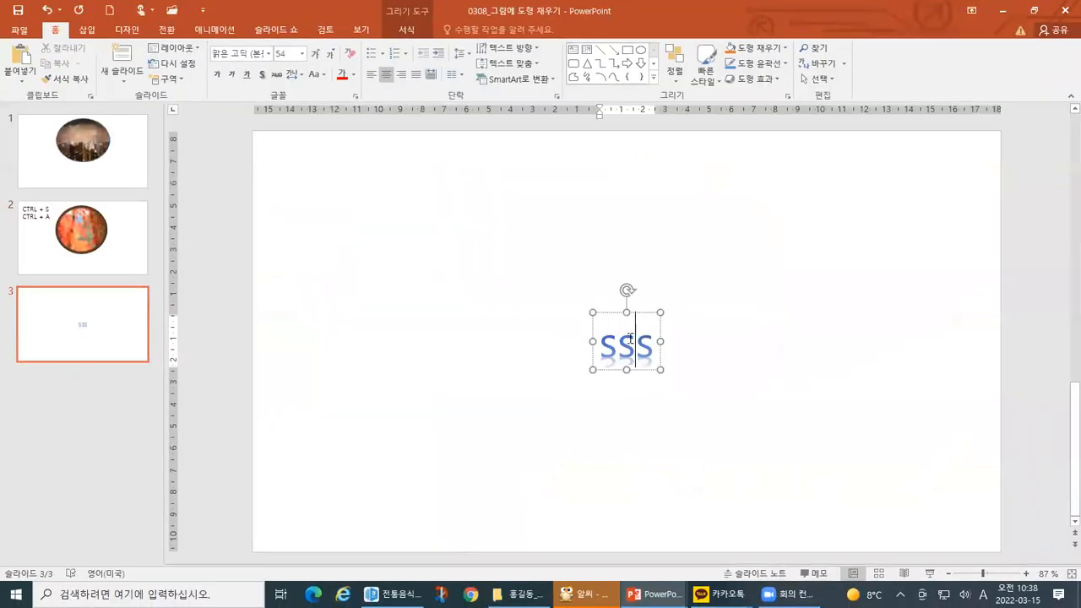
Delete the SSS text from the WordArt box on slide 3
{"action": "key", "text": "ctrl+a"}
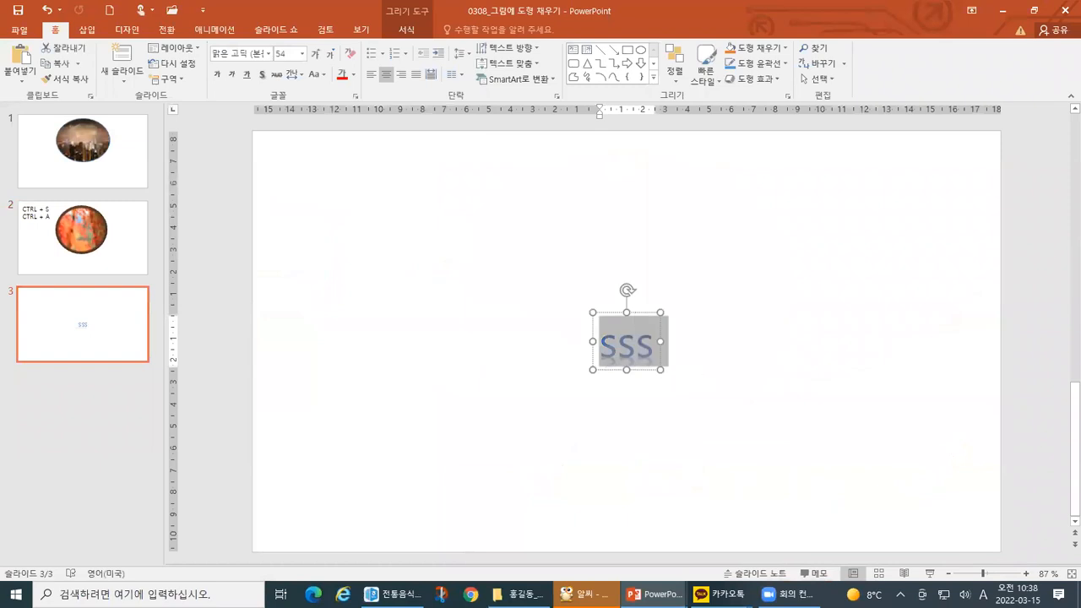
{"action": "key", "text": "Delete"}
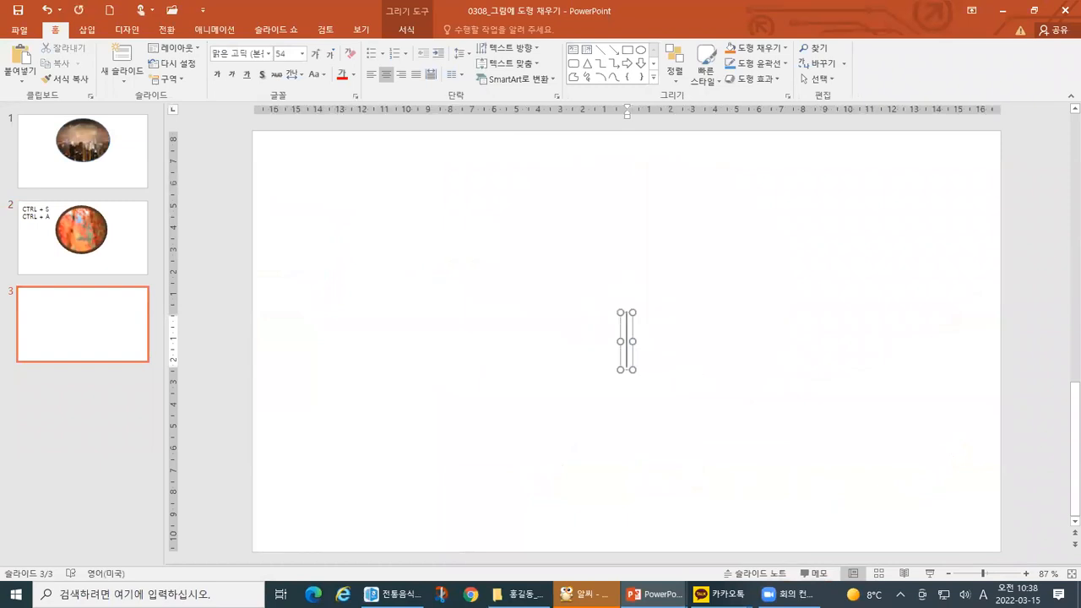
{"action": "type", "text": ";;"}
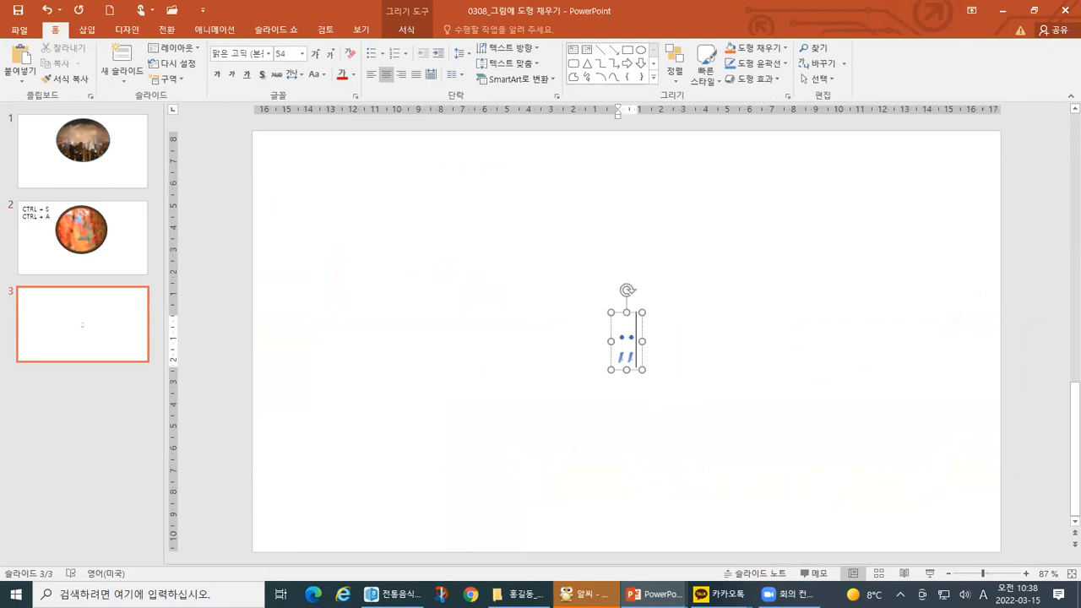
{"action": "key", "text": "BackSpace"}
{"action": "key", "text": "BackSpace"}
{"action": "type", "text": "wjsxhd"}
{"action": "key", "text": "BackSpace"}
{"action": "key", "text": "BackSpace"}
{"action": "key", "text": "BackSpace"}
{"action": "key", "text": "BackSpace"}
{"action": "key", "text": "BackSpace"}
{"action": "key", "text": "BackSpace"}
Switch to Korean input, enter 전통음식 in the emptied WordArt box, and leave text editing
{"action": "key", "text": "Hangul"}
{"action": "type", "text": "전통음식"}
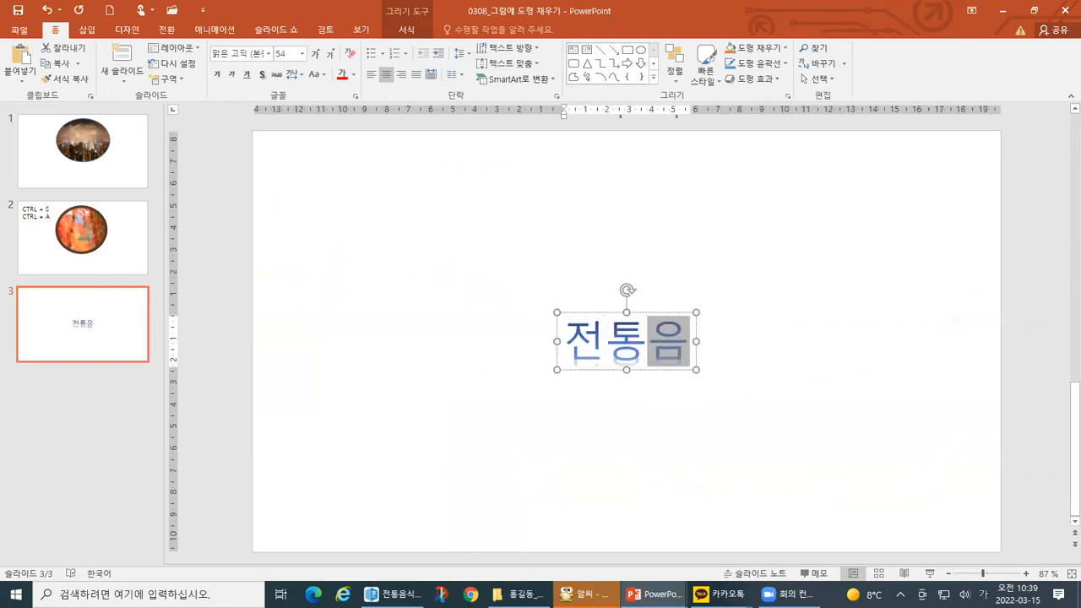
{"action": "left_click", "coordinate": [777, 417]}
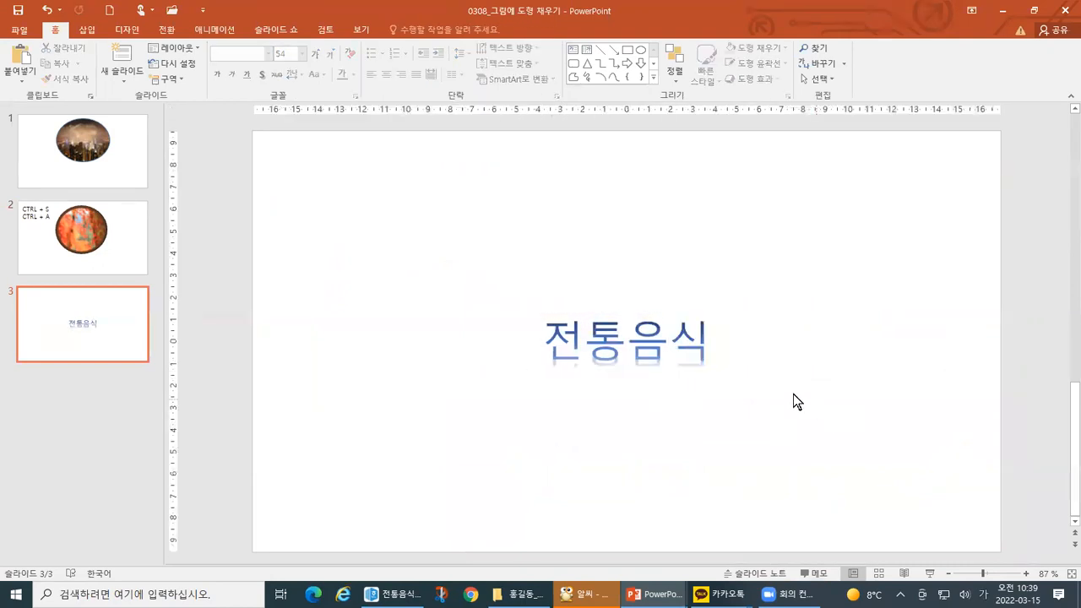
{"action": "key", "text": "shift+F5"}
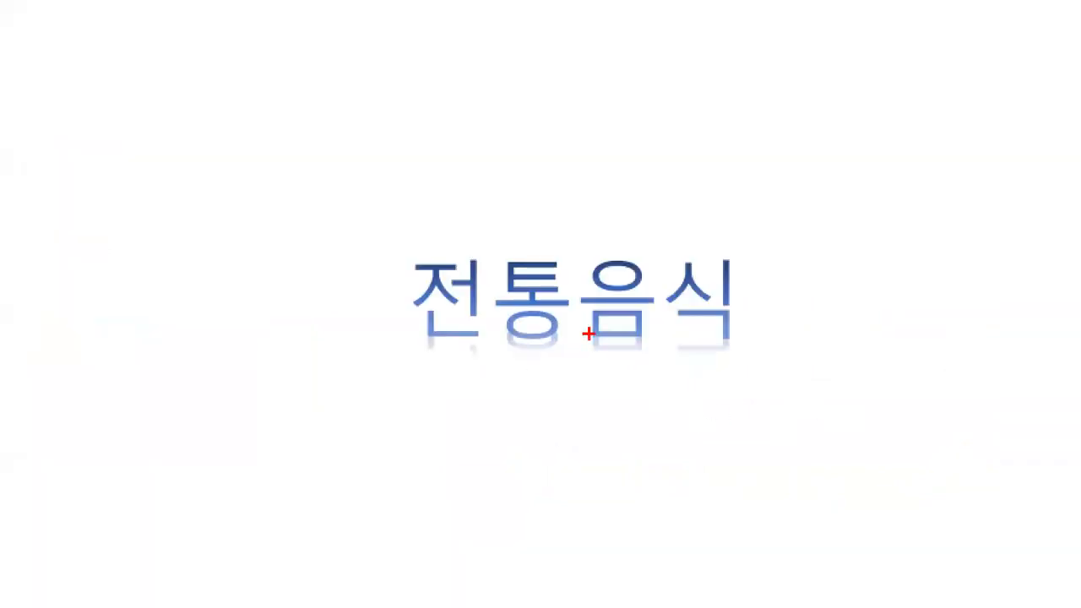
{"action": "key", "text": "Escape"}
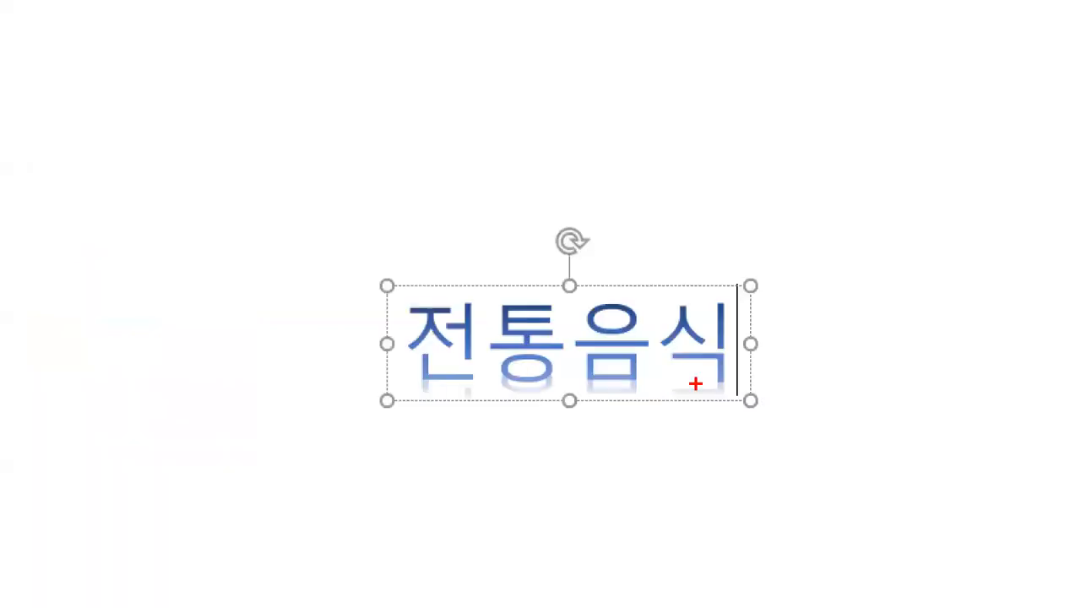
{"action": "mouse_move", "coordinate": [712, 243]}
{"action": "left_mouse_down"}
{"action": "mouse_move", "coordinate": [718, 254]}
{"action": "mouse_move", "coordinate": [762, 229]}
{"action": "left_mouse_up"}
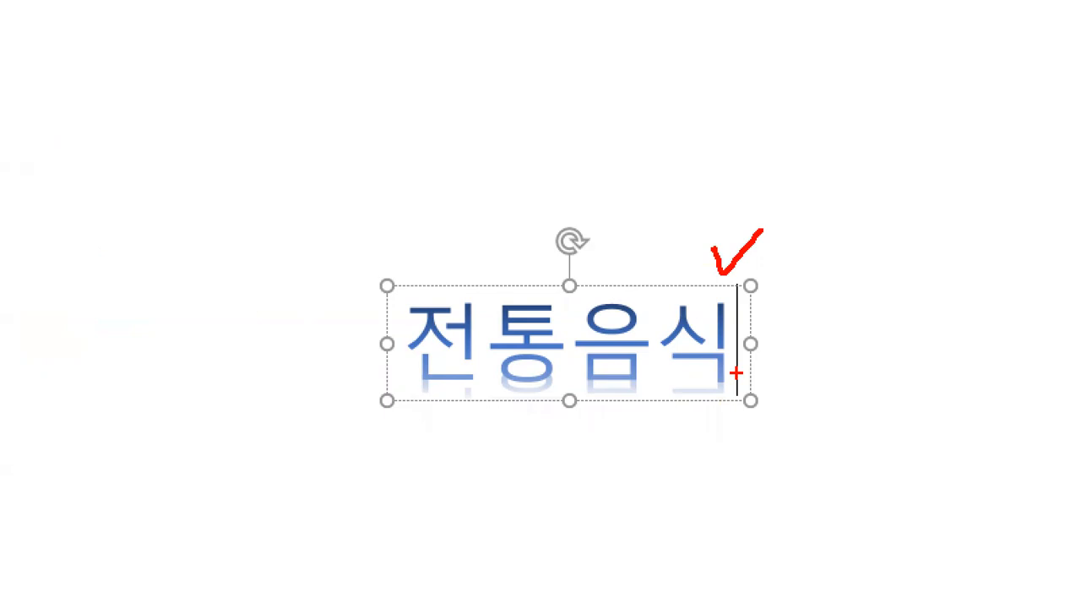
{"action": "key", "text": "Escape"}
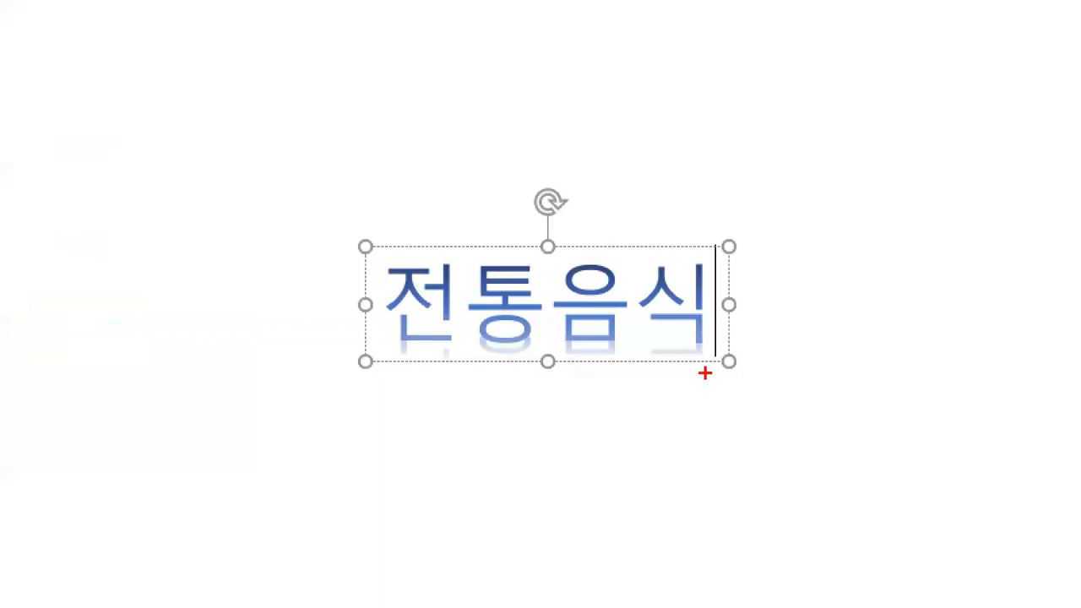
{"action": "mouse_move", "coordinate": [668, 220]}
{"action": "left_mouse_down"}
{"action": "mouse_move", "coordinate": [674, 239]}
{"action": "mouse_move", "coordinate": [708, 197]}
{"action": "left_mouse_up"}
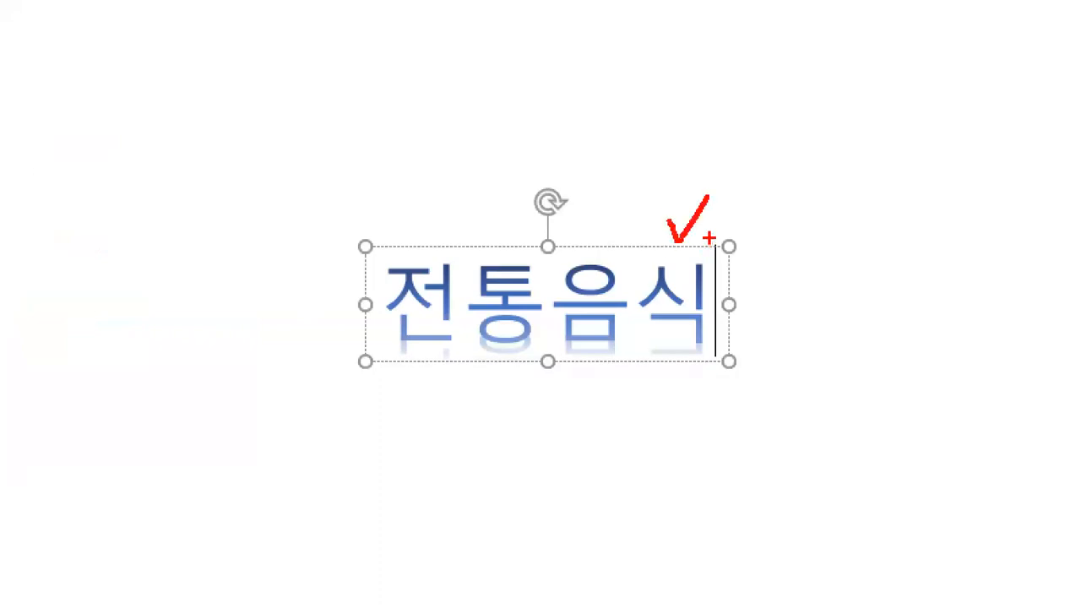
{"action": "left_click_drag", "start_coordinate": [709, 238], "coordinate": [727, 364]}
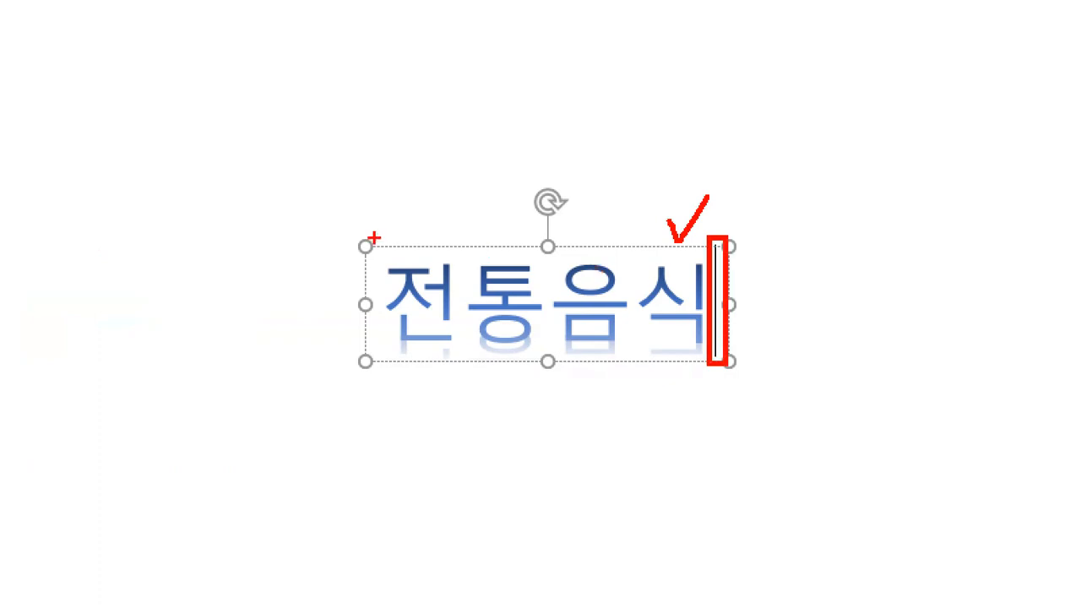
{"action": "left_click_drag", "start_coordinate": [362, 229], "coordinate": [644, 264]}
{"action": "mouse_move", "coordinate": [448, 208]}
{"action": "left_mouse_down"}
{"action": "mouse_move", "coordinate": [451, 228]}
{"action": "mouse_move", "coordinate": [483, 196]}
{"action": "left_mouse_up"}
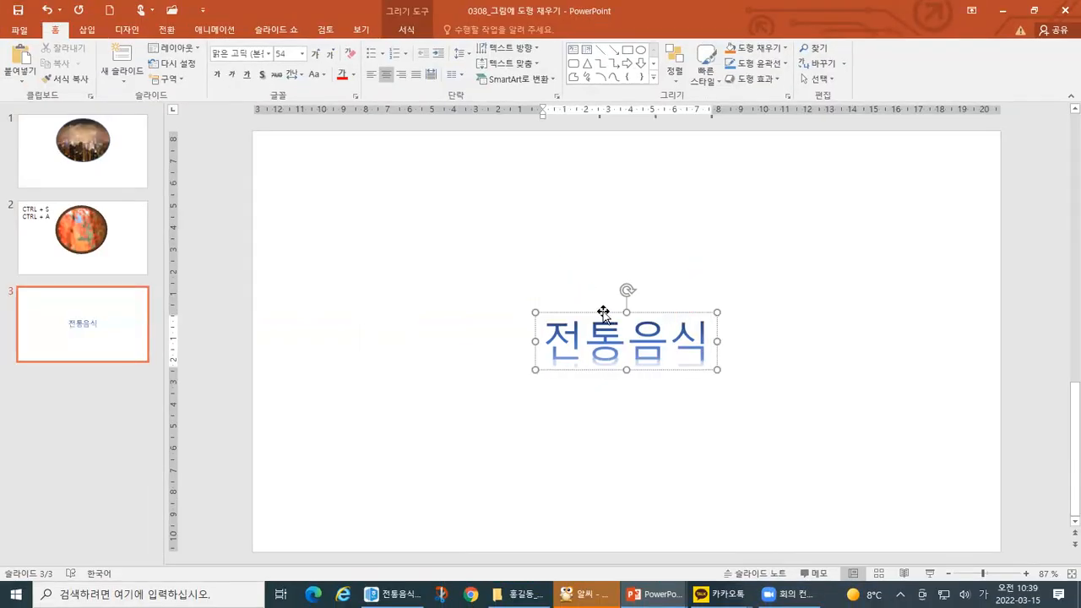
Select the whole 전통음식 WordArt box as an object and bring up its drawing format tools with the WordArt styles
{"action": "left_click", "coordinate": [602, 311]}
{"action": "left_click_drag", "start_coordinate": [556, 293], "coordinate": [570, 288]}
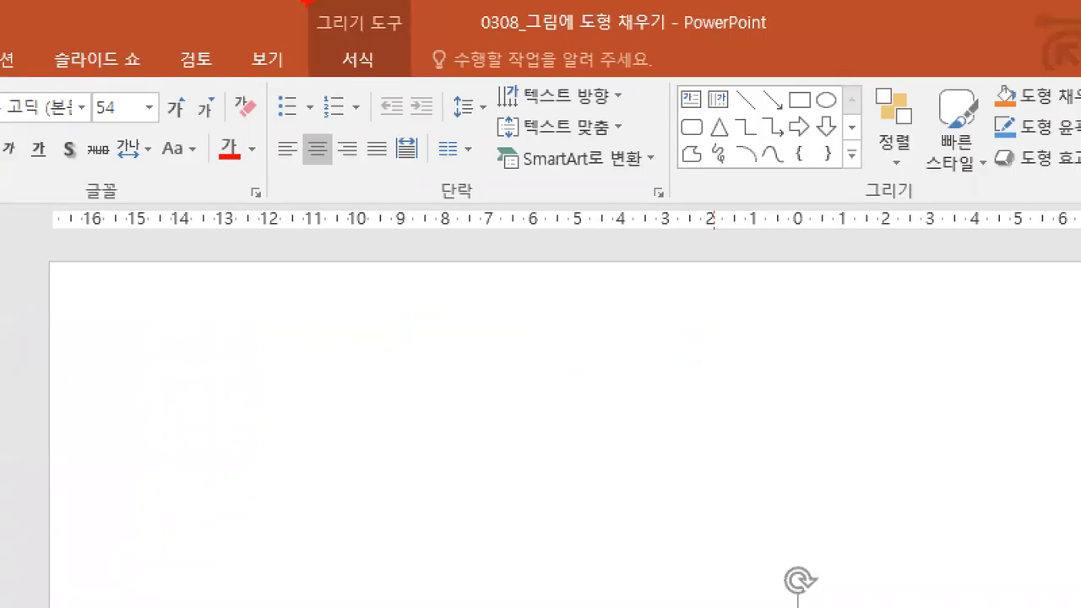
{"action": "mouse_move", "coordinate": [306, 2]}
{"action": "left_mouse_down"}
{"action": "mouse_move", "coordinate": [417, 82]}
{"action": "mouse_move", "coordinate": [407, 82]}
{"action": "left_mouse_up"}
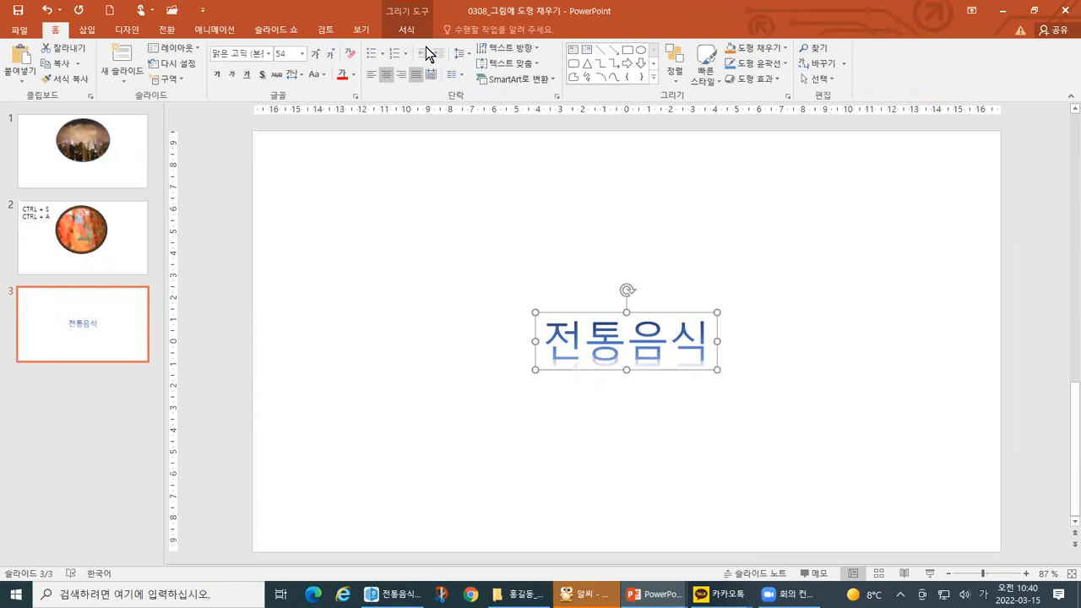
{"action": "left_click", "coordinate": [407, 31]}
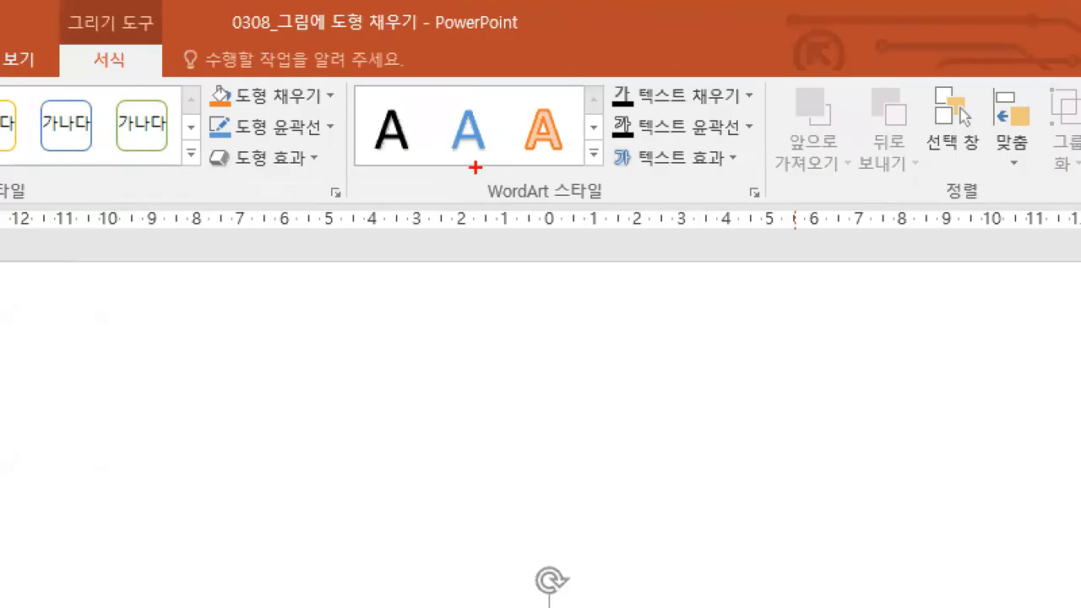
{"action": "left_click_drag", "start_coordinate": [476, 167], "coordinate": [621, 224]}
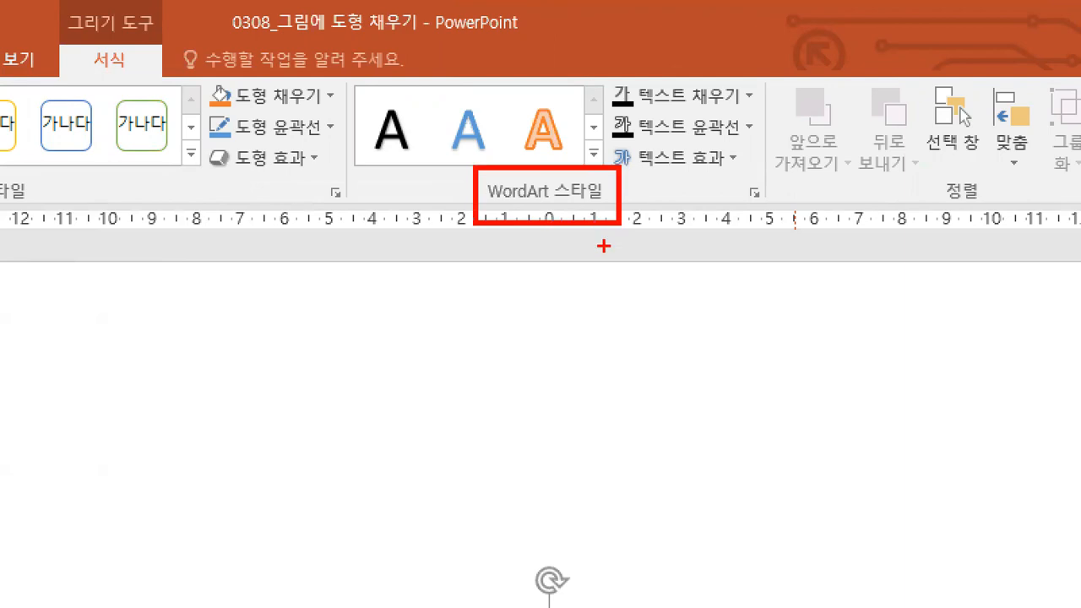
{"action": "mouse_move", "coordinate": [340, 55]}
{"action": "left_mouse_down"}
{"action": "mouse_move", "coordinate": [718, 197]}
{"action": "mouse_move", "coordinate": [765, 203]}
{"action": "left_mouse_up"}
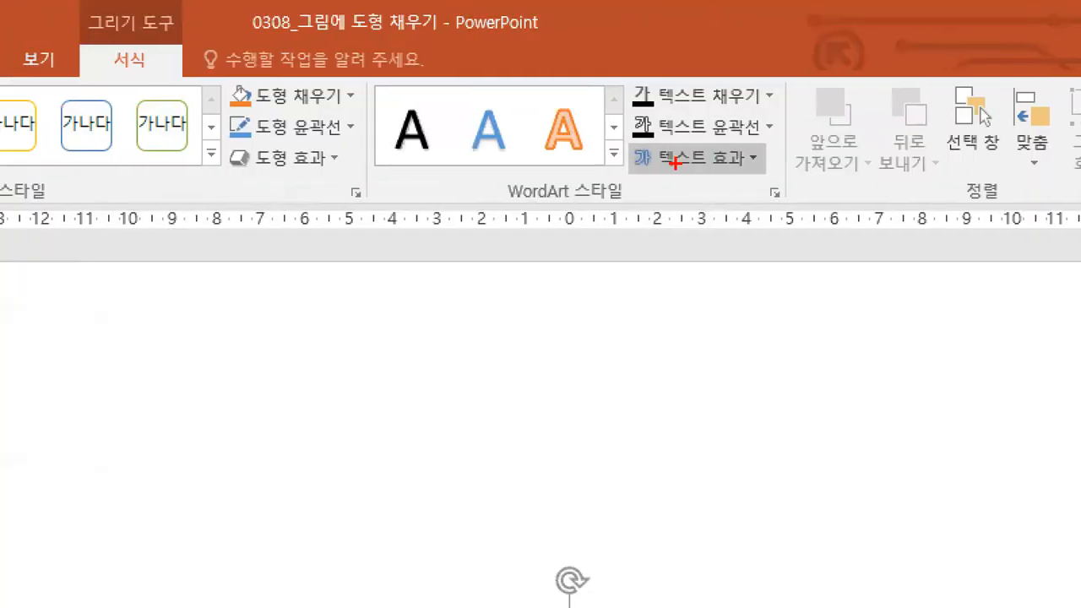
{"action": "left_click_drag", "start_coordinate": [650, 69], "coordinate": [666, 78]}
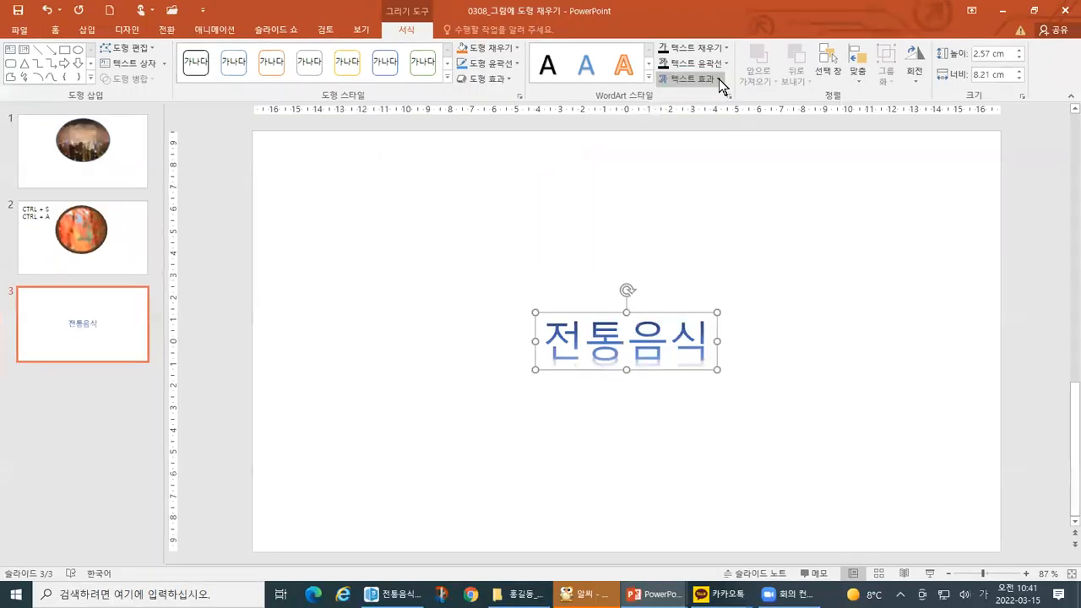
Examine the text effect categories offered for the 전통음식 WordArt, from shadow and reflection to transform
{"action": "left_click", "coordinate": [719, 78]}
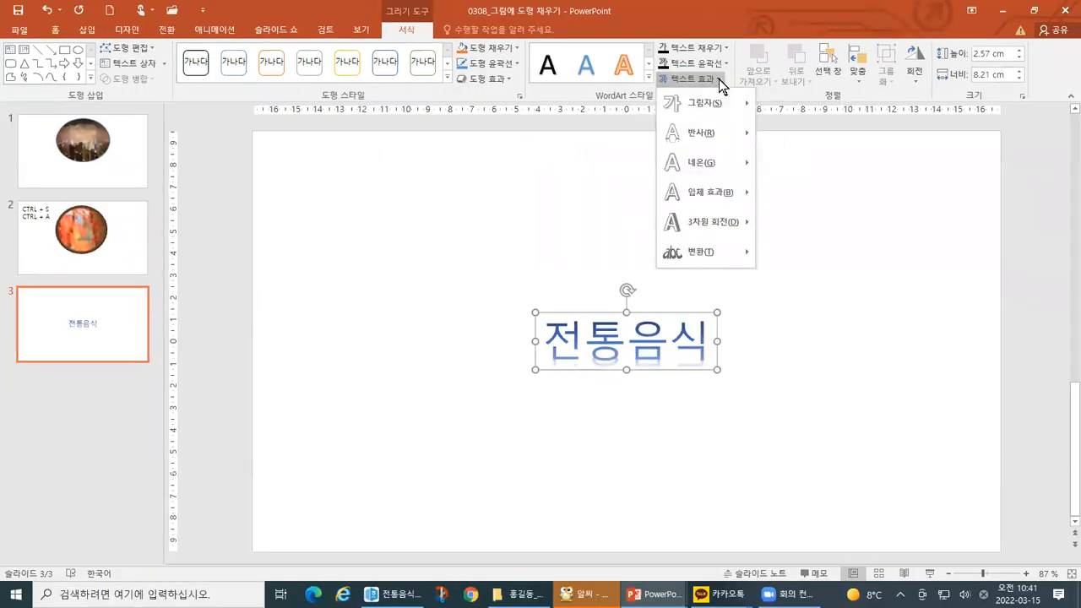
{"action": "key", "text": "ctrl+1"}
{"action": "mouse_move", "coordinate": [592, 179]}
{"action": "left_mouse_down"}
{"action": "mouse_move", "coordinate": [654, 331]}
{"action": "mouse_move", "coordinate": [768, 532]}
{"action": "mouse_move", "coordinate": [795, 544]}
{"action": "left_mouse_up"}
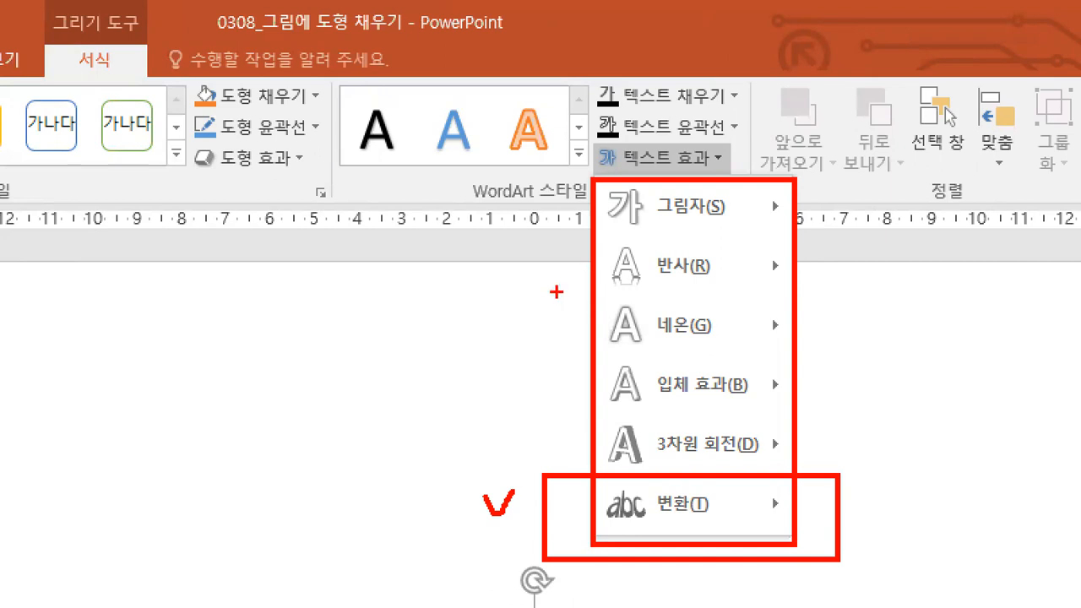
{"action": "left_click_drag", "start_coordinate": [545, 259], "coordinate": [565, 258]}
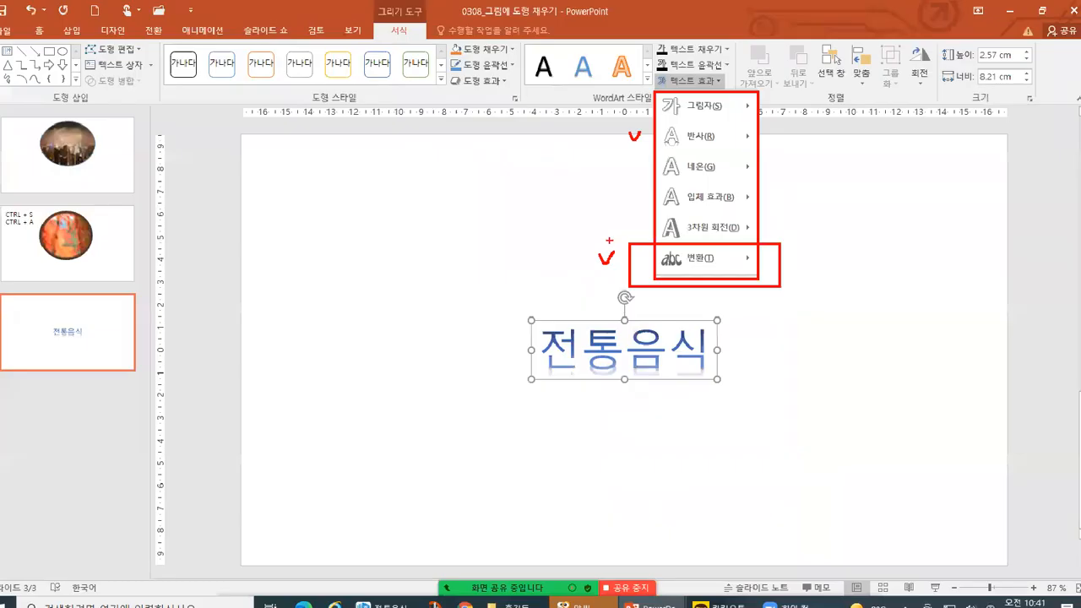
{"action": "key", "text": "ctrl+1"}
{"action": "left_click", "coordinate": [470, 321]}
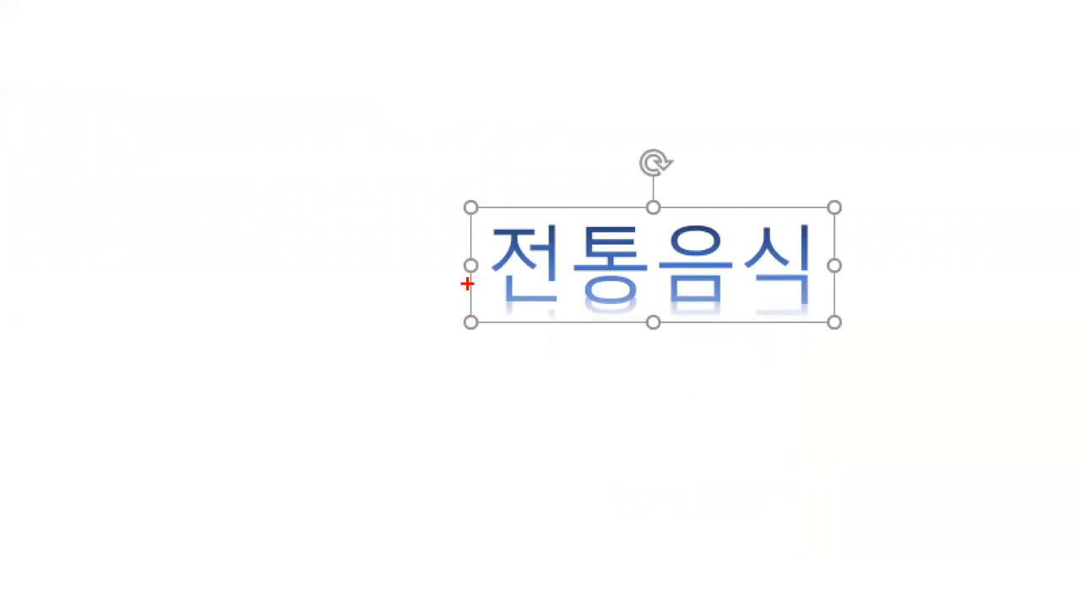
{"action": "left_click_drag", "start_coordinate": [466, 284], "coordinate": [852, 340]}
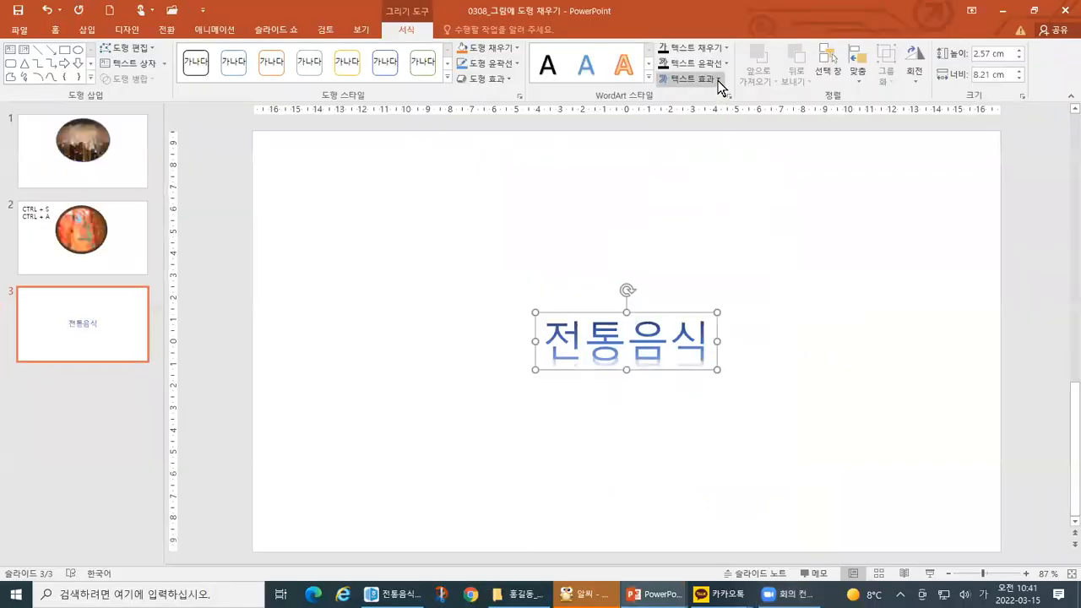
Examine the Transform (변환) text effect gallery for the 전통음식 WordArt, including its shape and warp presets
{"action": "left_click", "coordinate": [718, 80]}
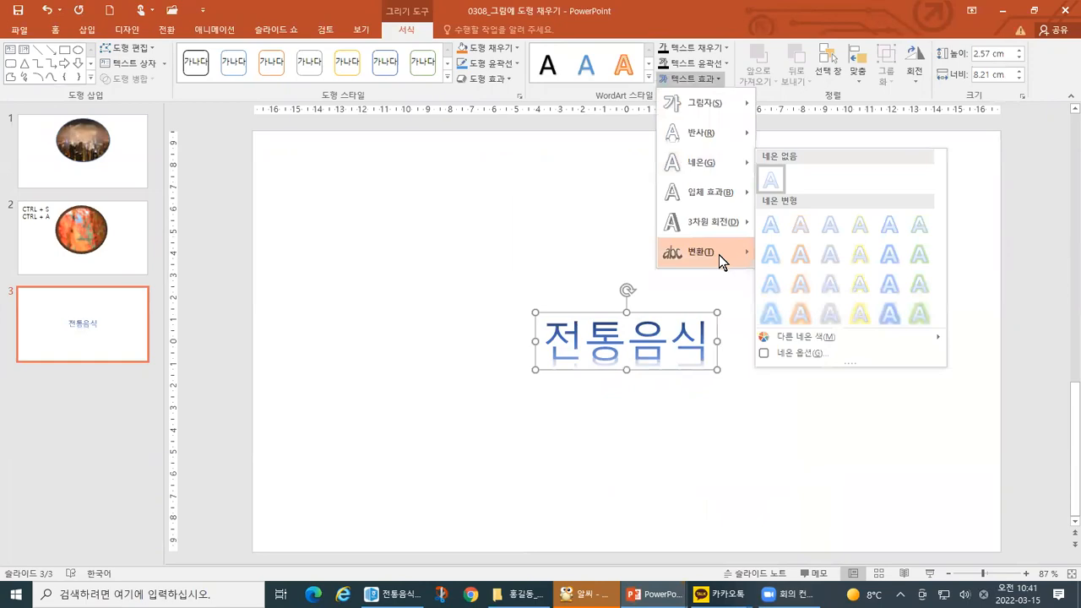
{"action": "mouse_move", "coordinate": [719, 255]}
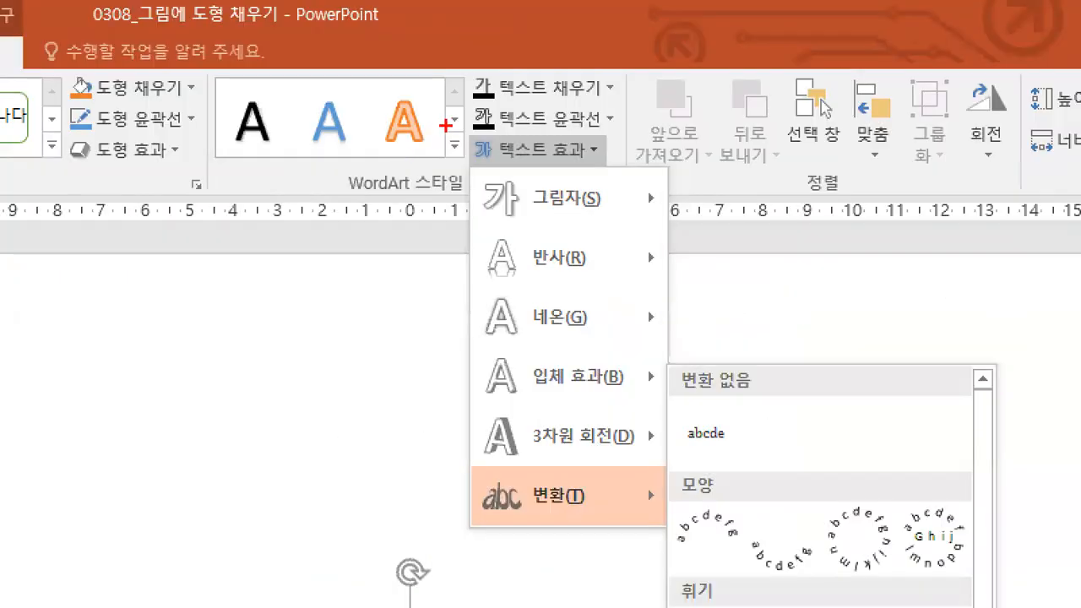
{"action": "left_click_drag", "start_coordinate": [445, 124], "coordinate": [625, 175]}
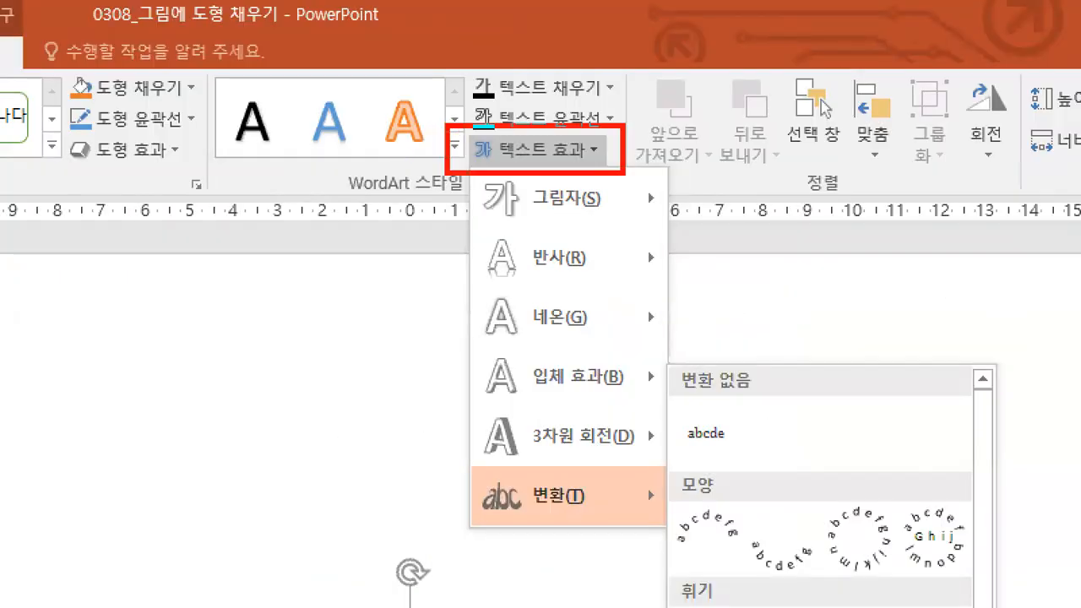
{"action": "left_click_drag", "start_coordinate": [471, 458], "coordinate": [655, 537]}
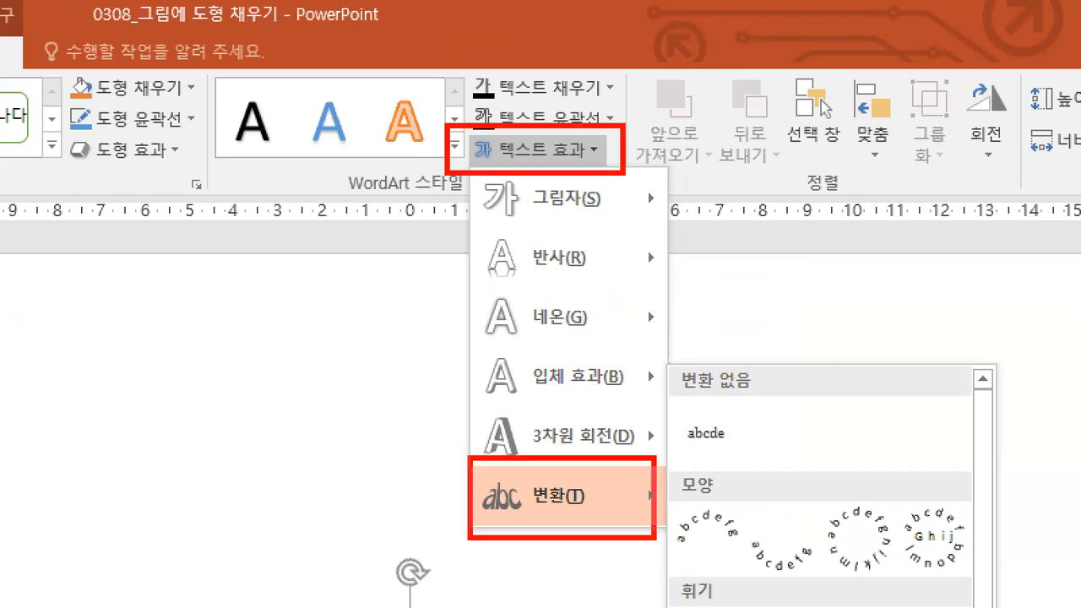
{"action": "mouse_move", "coordinate": [659, 362]}
{"action": "left_mouse_down"}
{"action": "mouse_move", "coordinate": [957, 604]}
{"action": "mouse_move", "coordinate": [1011, 605]}
{"action": "left_mouse_up"}
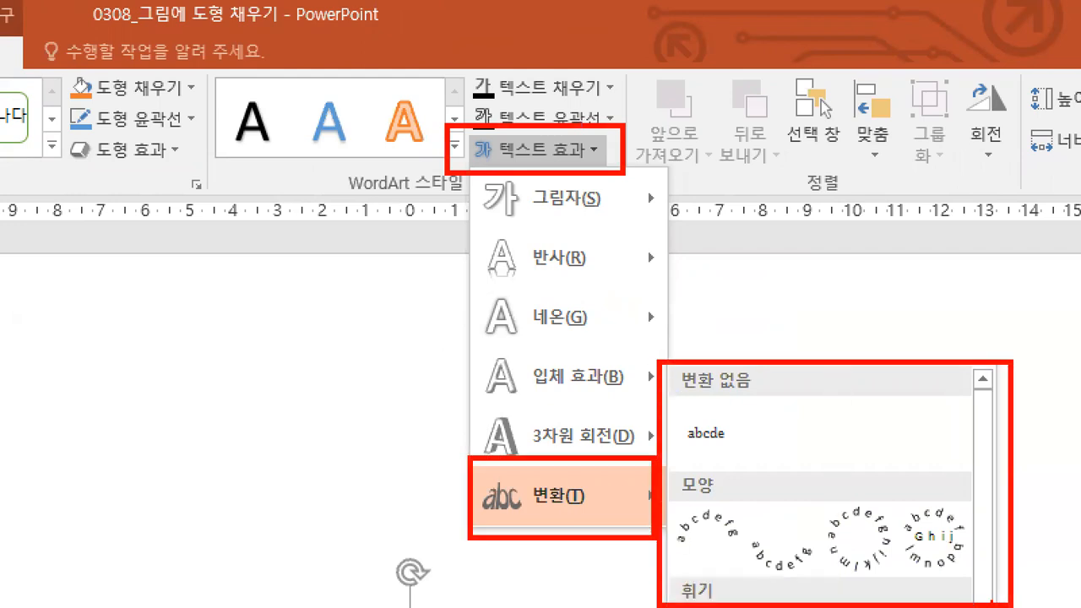
{"action": "left_click_drag", "start_coordinate": [856, 294], "coordinate": [907, 272]}
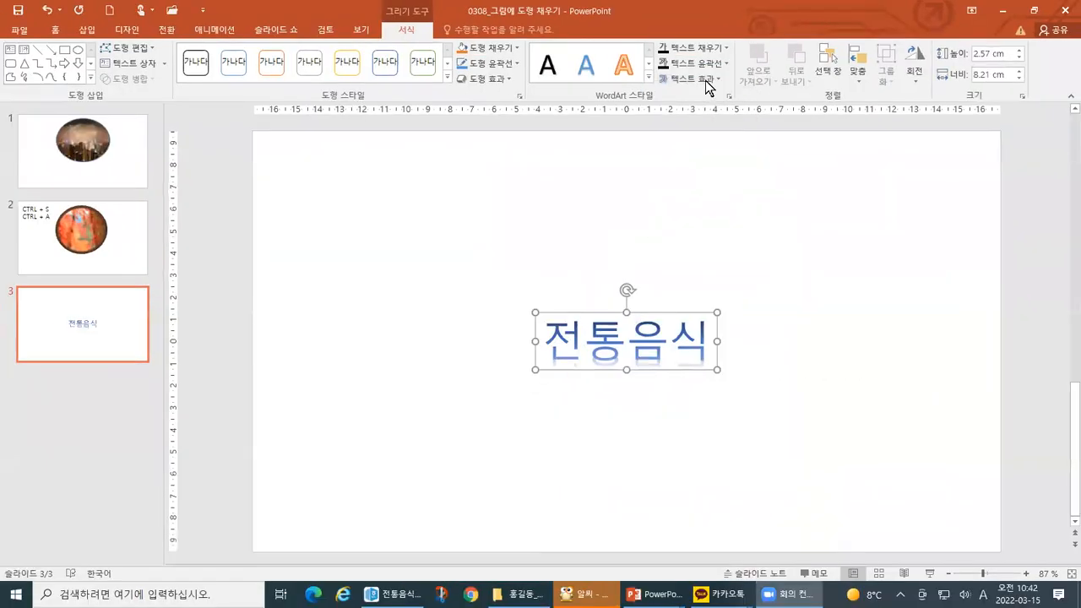
{"action": "left_click", "coordinate": [703, 81]}
{"action": "left_click", "coordinate": [706, 80]}
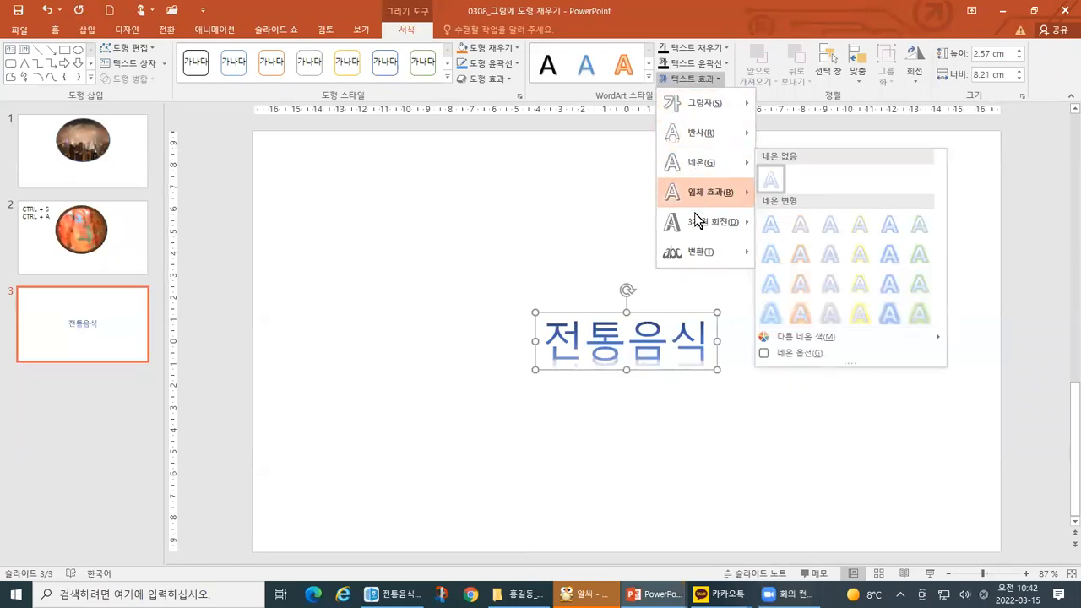
{"action": "mouse_move", "coordinate": [692, 254]}
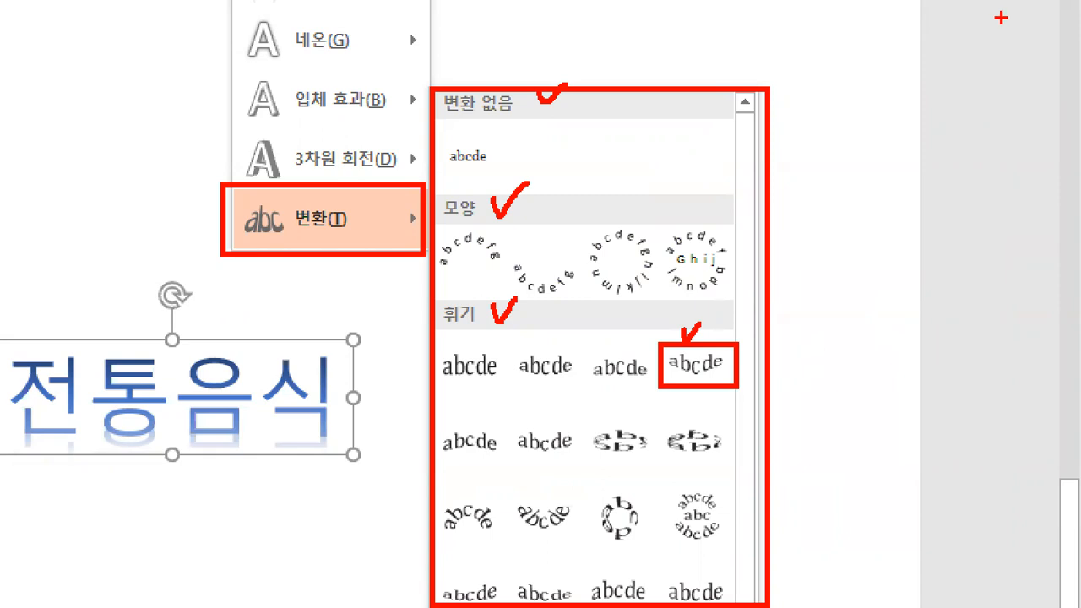
{"action": "key", "text": "Escape"}
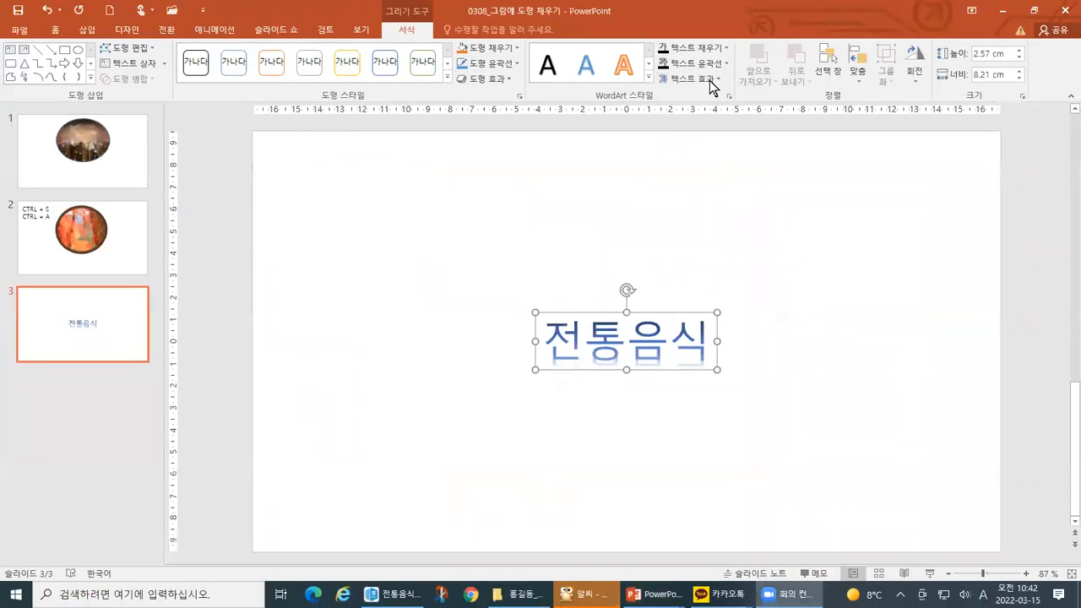
Compare the first two rows of warp (휘기) presets among the Transform effects for the 전통음식 WordArt
{"action": "left_click", "coordinate": [711, 81]}
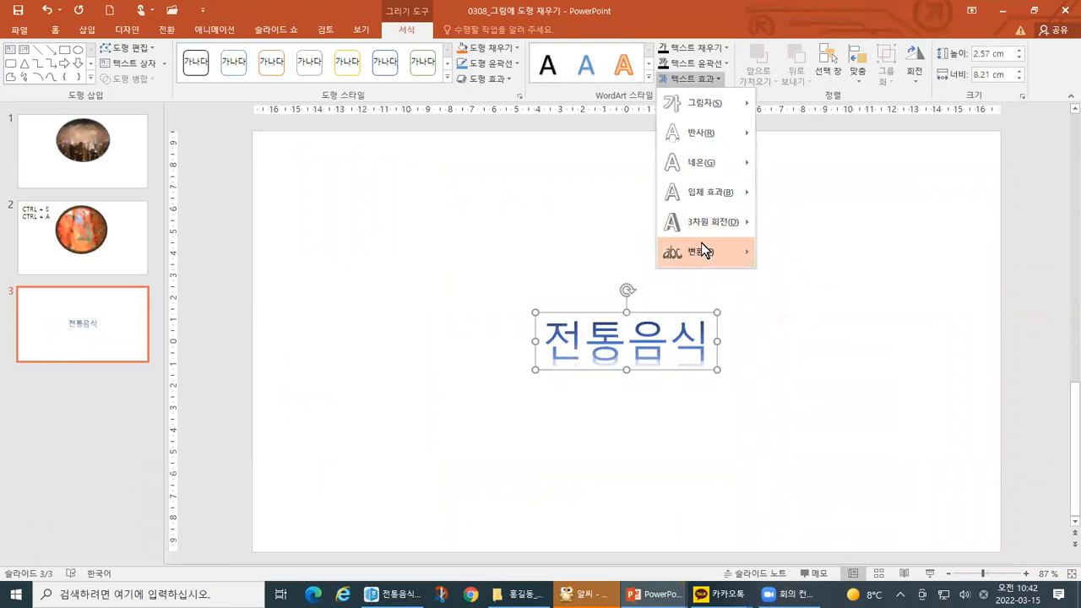
{"action": "mouse_move", "coordinate": [701, 245]}
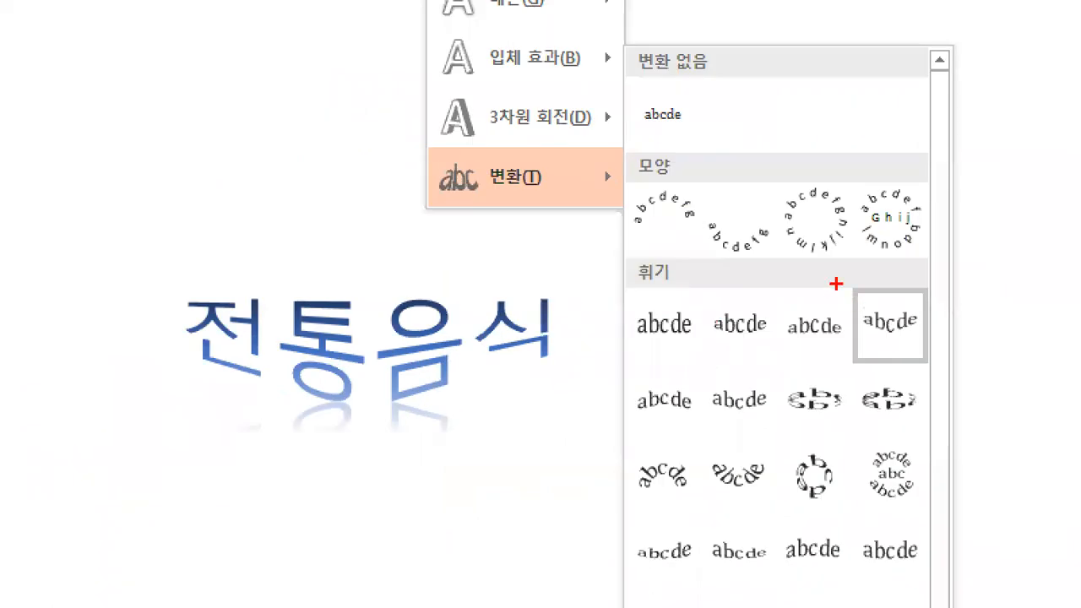
{"action": "left_click_drag", "start_coordinate": [640, 302], "coordinate": [813, 307]}
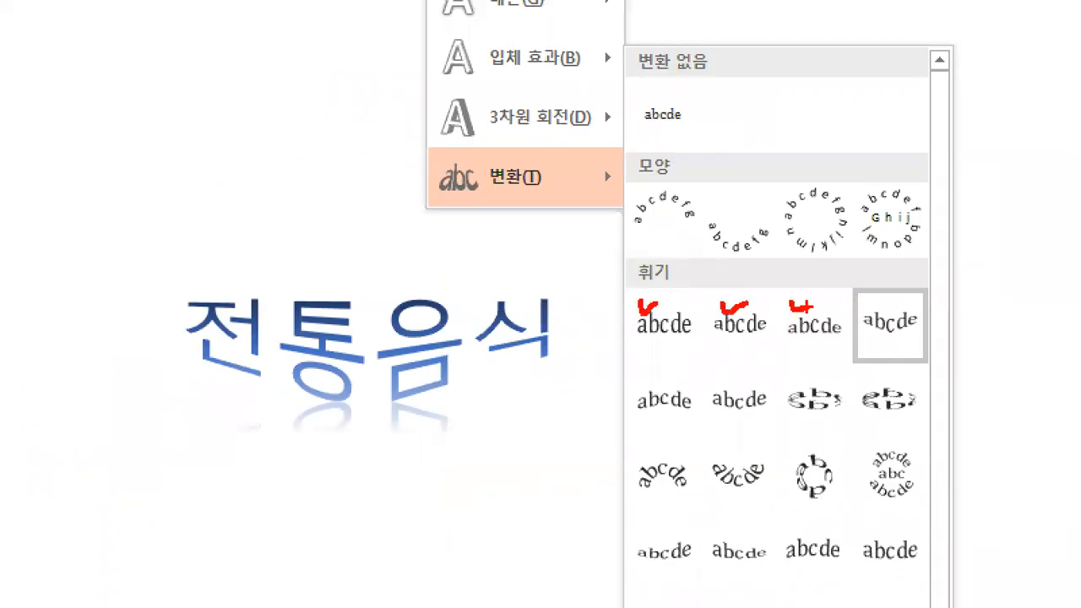
{"action": "left_click_drag", "start_coordinate": [664, 374], "coordinate": [741, 372]}
{"action": "left_click_drag", "start_coordinate": [812, 373], "coordinate": [892, 381]}
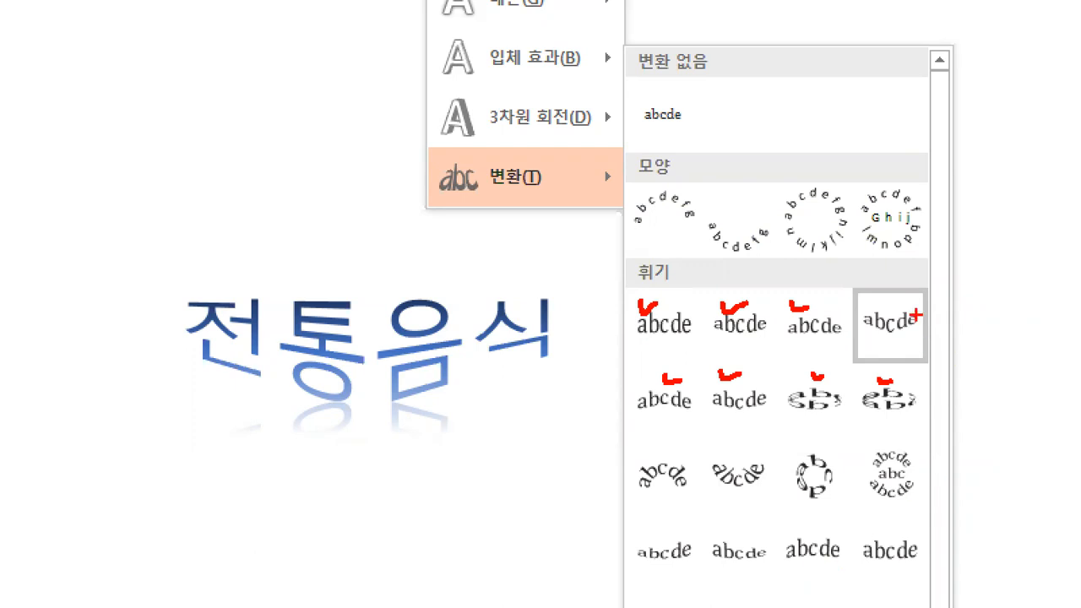
{"action": "mouse_move", "coordinate": [953, 276]}
{"action": "left_mouse_down"}
{"action": "mouse_move", "coordinate": [902, 311]}
{"action": "mouse_move", "coordinate": [981, 294]}
{"action": "left_mouse_up"}
{"action": "left_click_drag", "start_coordinate": [857, 306], "coordinate": [924, 339]}
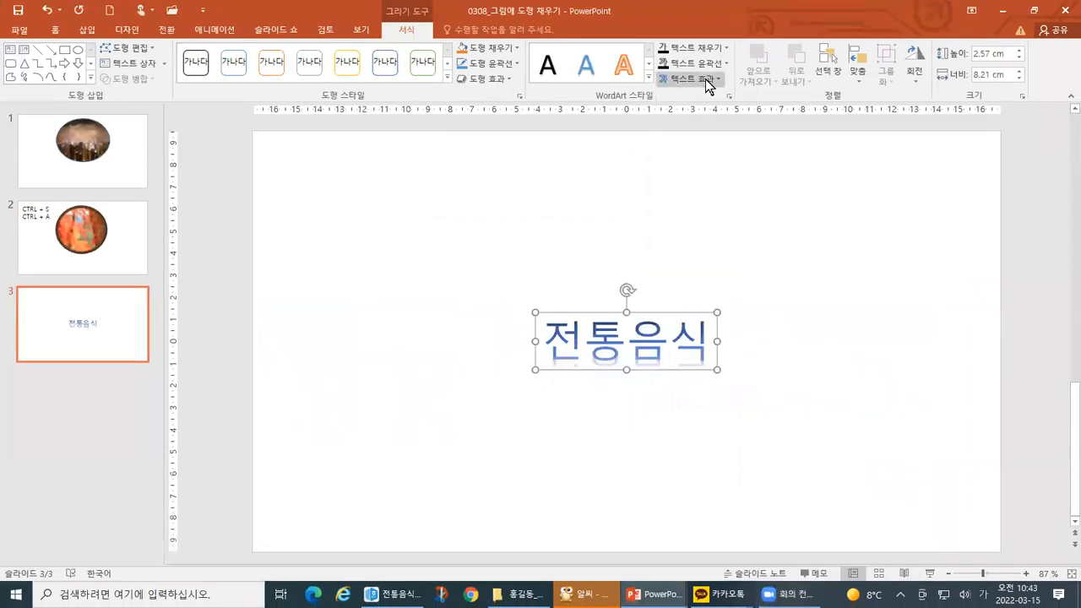
Apply the fourth first-row warp (휘기) preset, with a flat top and downward-pointing bottom edge, to the 전통음식 WordArt and deselect it
{"action": "left_click", "coordinate": [699, 74]}
{"action": "mouse_move", "coordinate": [716, 252]}
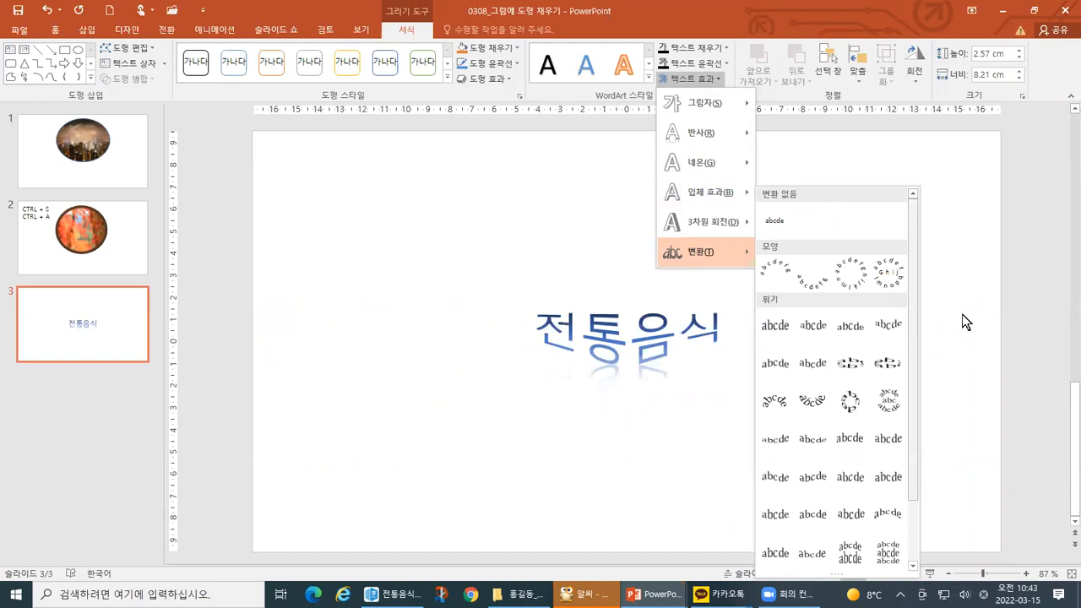
{"action": "left_click", "coordinate": [889, 331]}
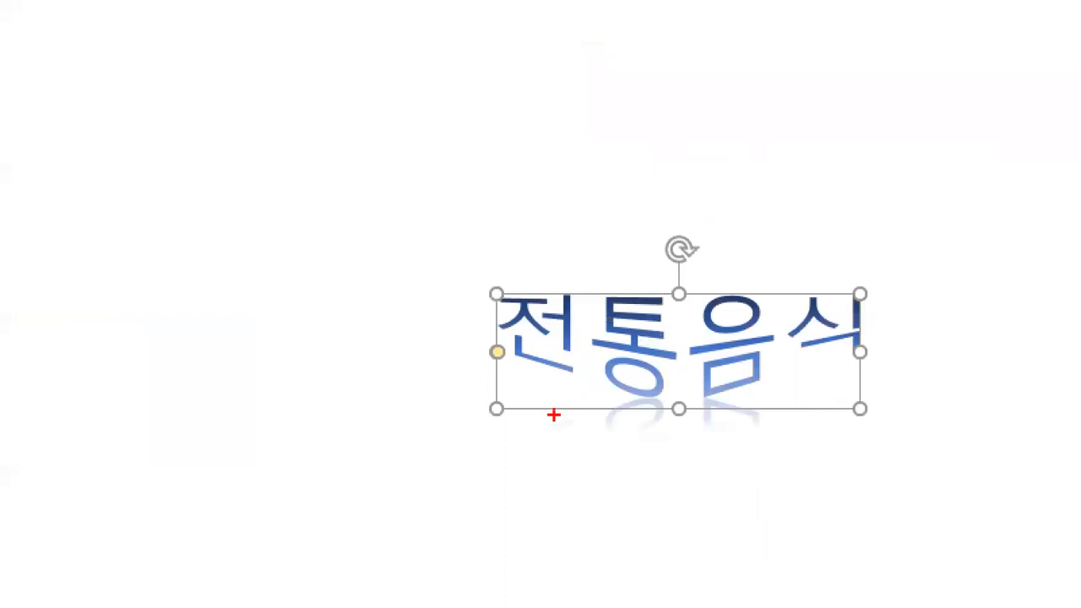
{"action": "mouse_move", "coordinate": [498, 355]}
{"action": "left_mouse_down"}
{"action": "mouse_move", "coordinate": [661, 437]}
{"action": "mouse_move", "coordinate": [786, 386]}
{"action": "mouse_move", "coordinate": [875, 280]}
{"action": "mouse_move", "coordinate": [488, 279]}
{"action": "mouse_move", "coordinate": [483, 346]}
{"action": "left_mouse_up"}
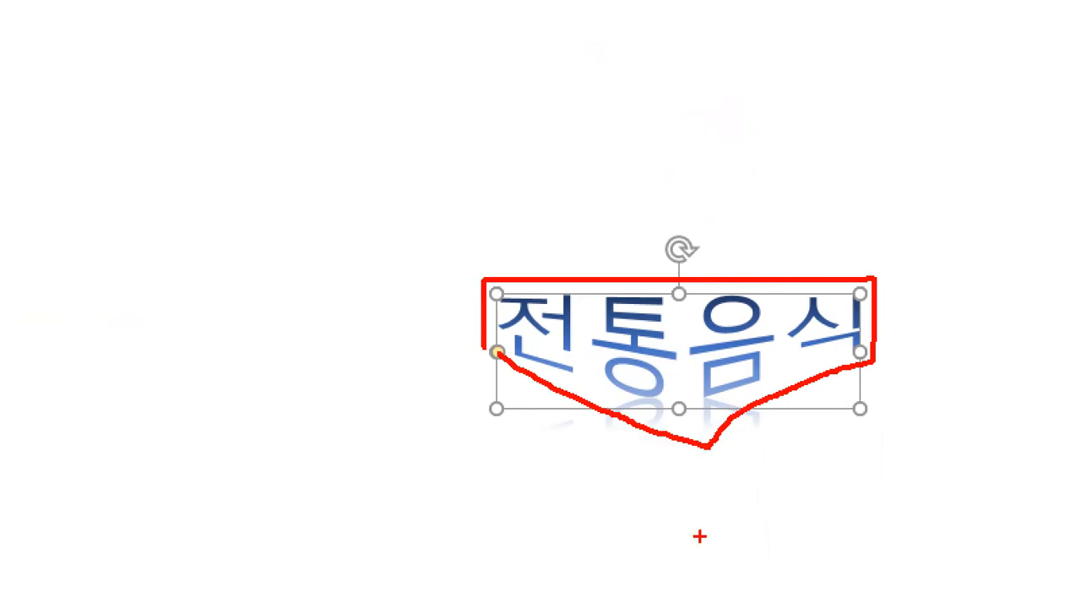
{"action": "key", "text": "Escape"}
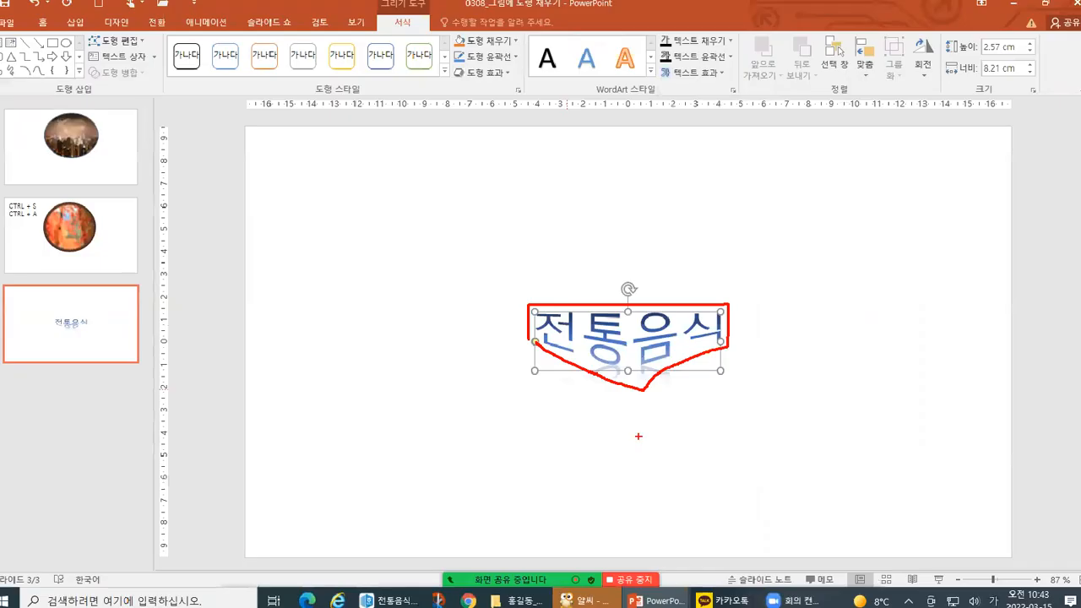
{"action": "left_click", "coordinate": [829, 450]}
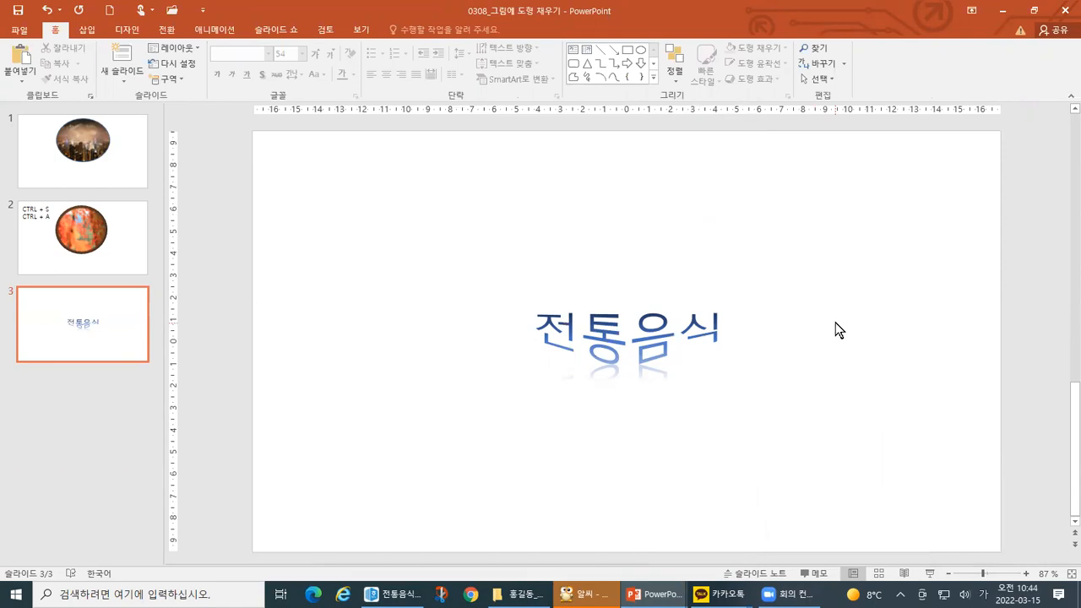
Review the CTRL + S note on slide 2 and locate both keys in the keyboard image 키보드.png in 알씨
{"action": "left_click", "coordinate": [45, 231]}
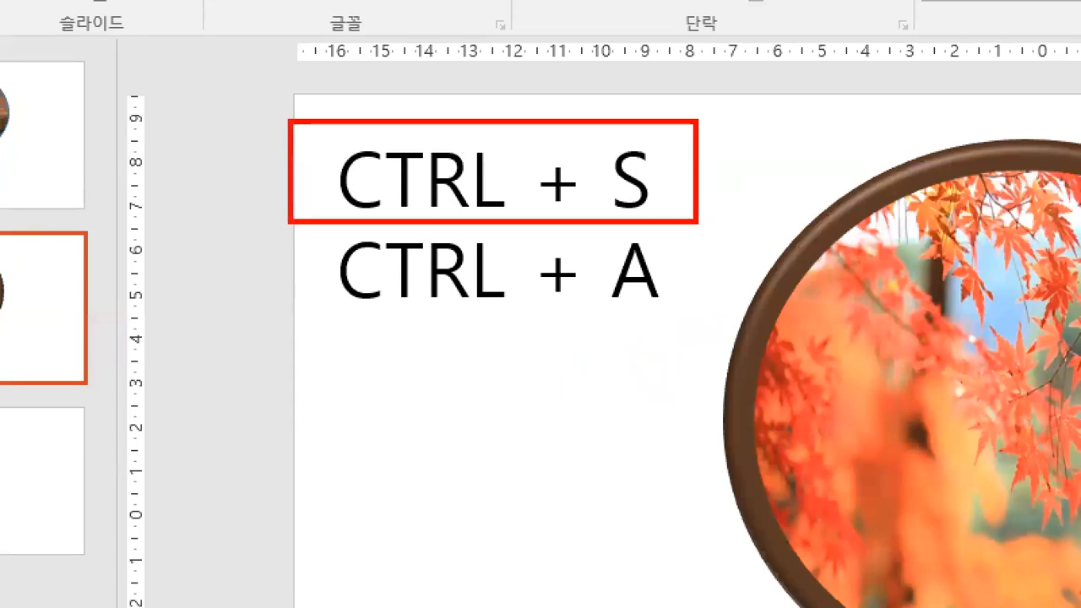
{"action": "key", "text": "alt+Tab"}
{"action": "left_click", "coordinate": [786, 207]}
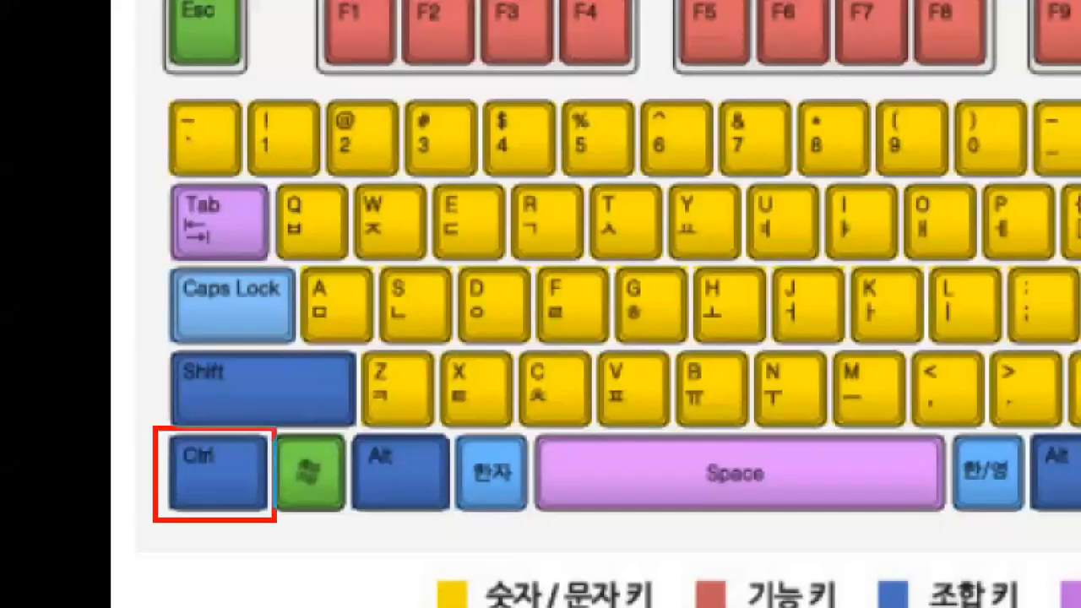
{"action": "left_click_drag", "start_coordinate": [275, 520], "coordinate": [283, 495]}
{"action": "left_click_drag", "start_coordinate": [379, 267], "coordinate": [450, 338]}
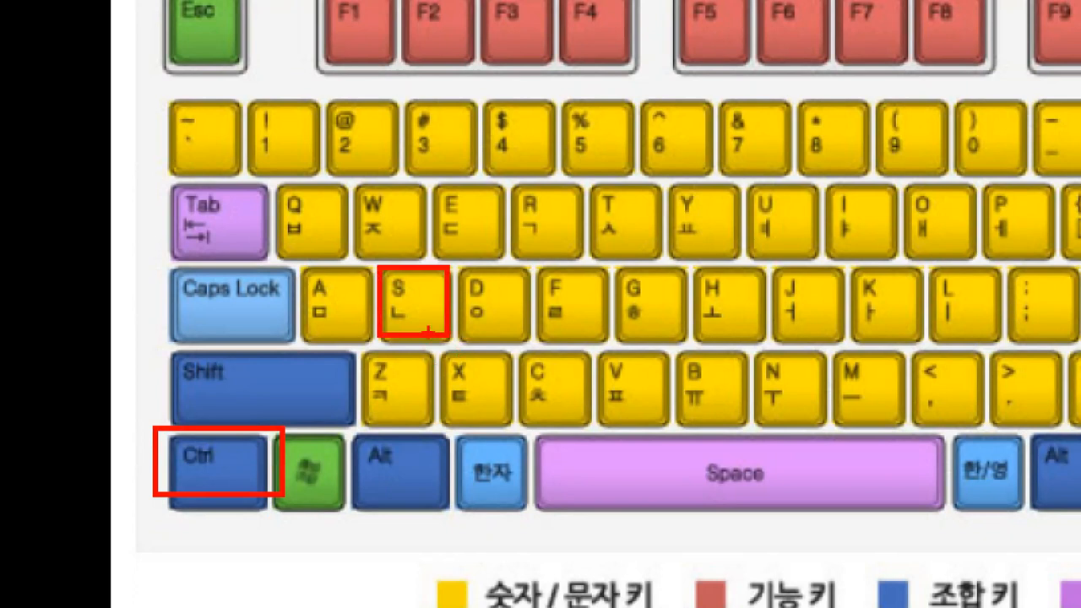
{"action": "mouse_move", "coordinate": [118, 454]}
{"action": "left_mouse_down"}
{"action": "mouse_move", "coordinate": [119, 465]}
{"action": "mouse_move", "coordinate": [140, 448]}
{"action": "left_mouse_up"}
{"action": "mouse_move", "coordinate": [405, 296]}
{"action": "left_mouse_down"}
{"action": "mouse_move", "coordinate": [416, 321]}
{"action": "mouse_move", "coordinate": [433, 294]}
{"action": "left_mouse_up"}
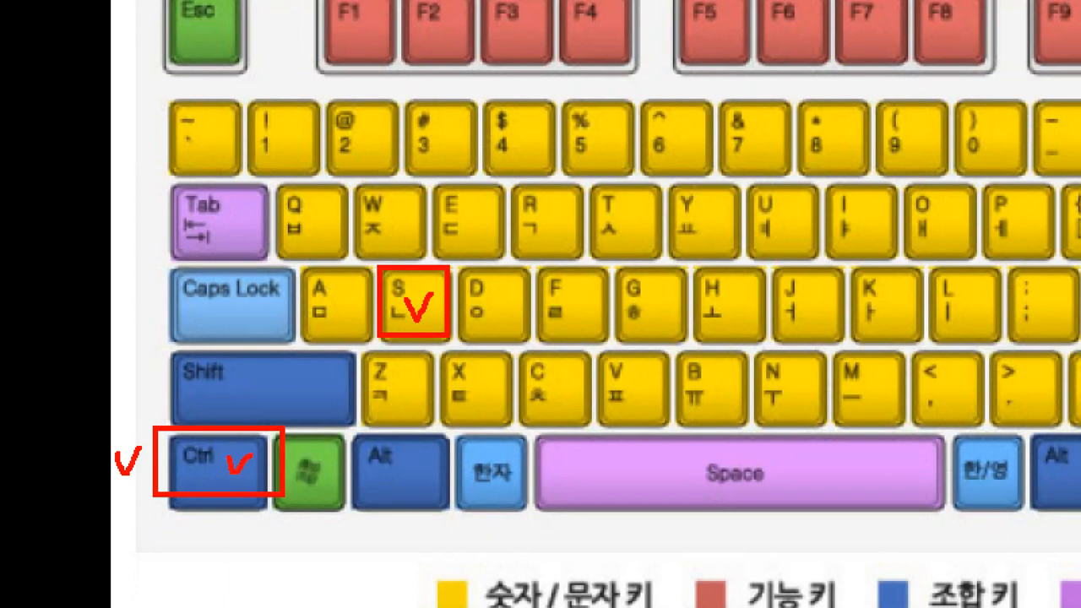
{"action": "left_click_drag", "start_coordinate": [409, 289], "coordinate": [431, 286]}
Switch back to the PowerPoint presentation 0308_그림에 도형 채우기 and view slide 3 with the transformed 전통음식 WordArt
{"action": "key", "text": "alt+Tab"}
{"action": "key", "text": "alt+Tab"}
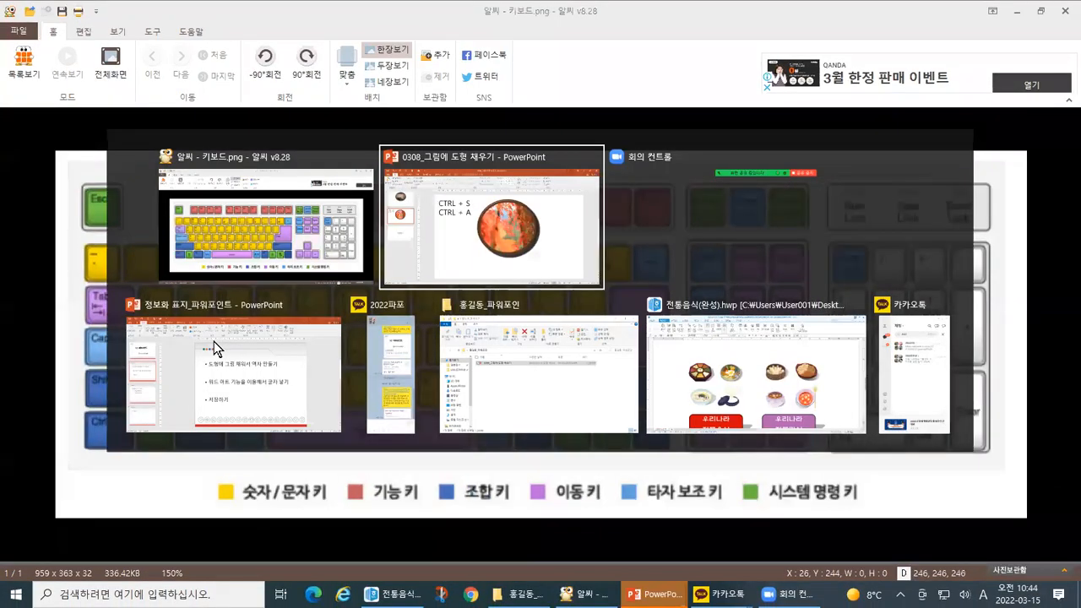
{"action": "left_click", "coordinate": [59, 335]}
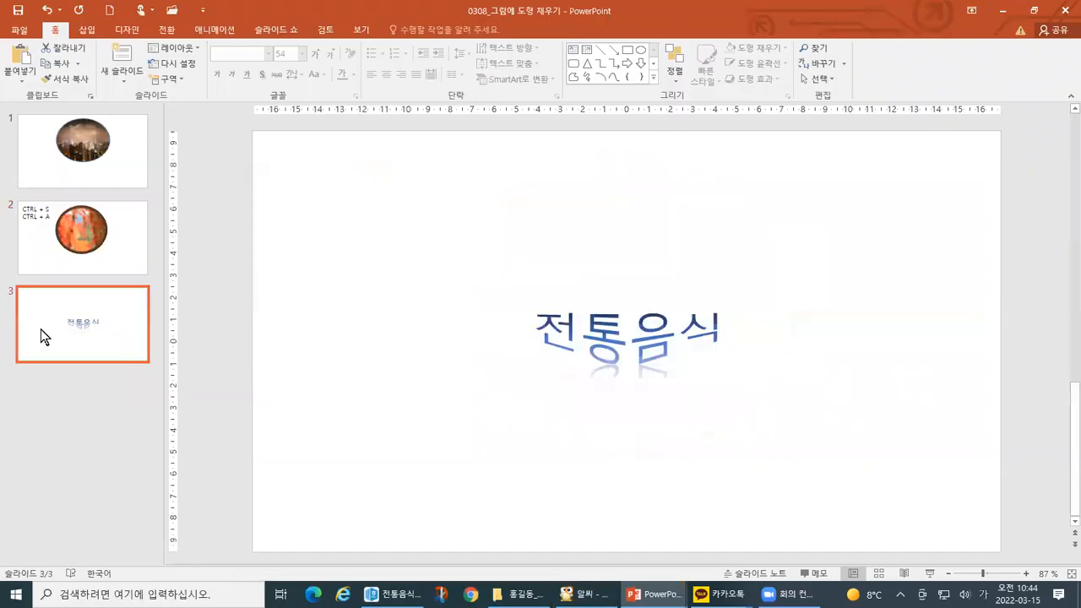
{"action": "key", "text": "ctrl+1"}
{"action": "left_click", "coordinate": [14, 324]}
{"action": "mouse_move", "coordinate": [5, 229]}
{"action": "left_mouse_down"}
{"action": "mouse_move", "coordinate": [137, 319]}
{"action": "mouse_move", "coordinate": [346, 410]}
{"action": "left_mouse_up"}
{"action": "key", "text": "Escape"}
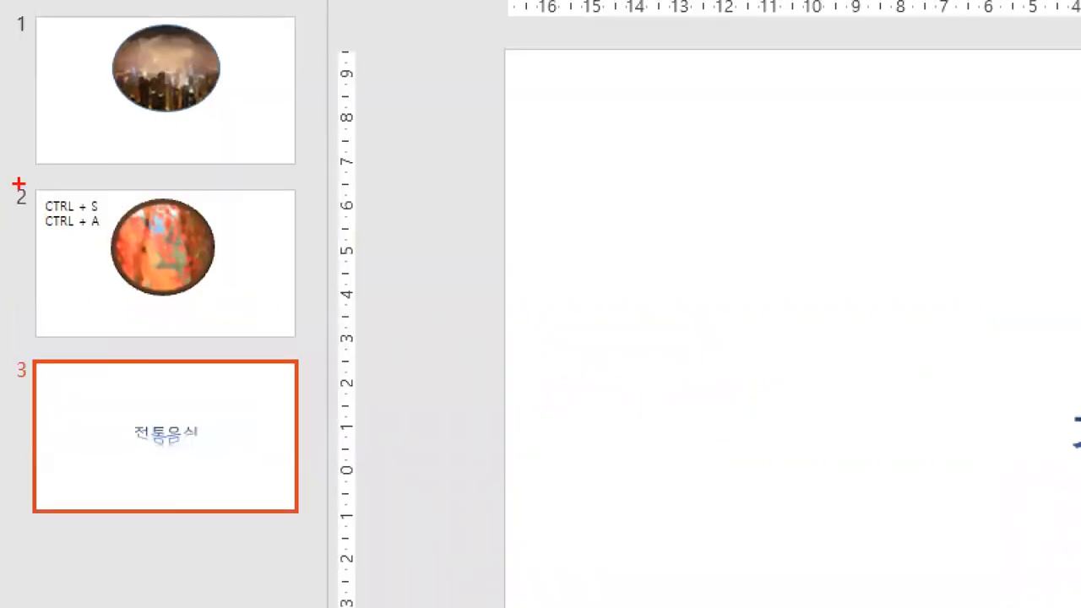
Open slide 2 and check the blank area below the framed maple-leaf picture as the place for new WordArt
{"action": "left_click_drag", "start_coordinate": [2, 178], "coordinate": [343, 350]}
{"action": "left_click_drag", "start_coordinate": [309, 271], "coordinate": [471, 269]}
{"action": "mouse_move", "coordinate": [361, 242]}
{"action": "left_mouse_down"}
{"action": "mouse_move", "coordinate": [308, 272]}
{"action": "mouse_move", "coordinate": [373, 323]}
{"action": "left_mouse_up"}
{"action": "mouse_move", "coordinate": [241, 219]}
{"action": "left_mouse_down"}
{"action": "mouse_move", "coordinate": [244, 247]}
{"action": "mouse_move", "coordinate": [269, 222]}
{"action": "left_mouse_up"}
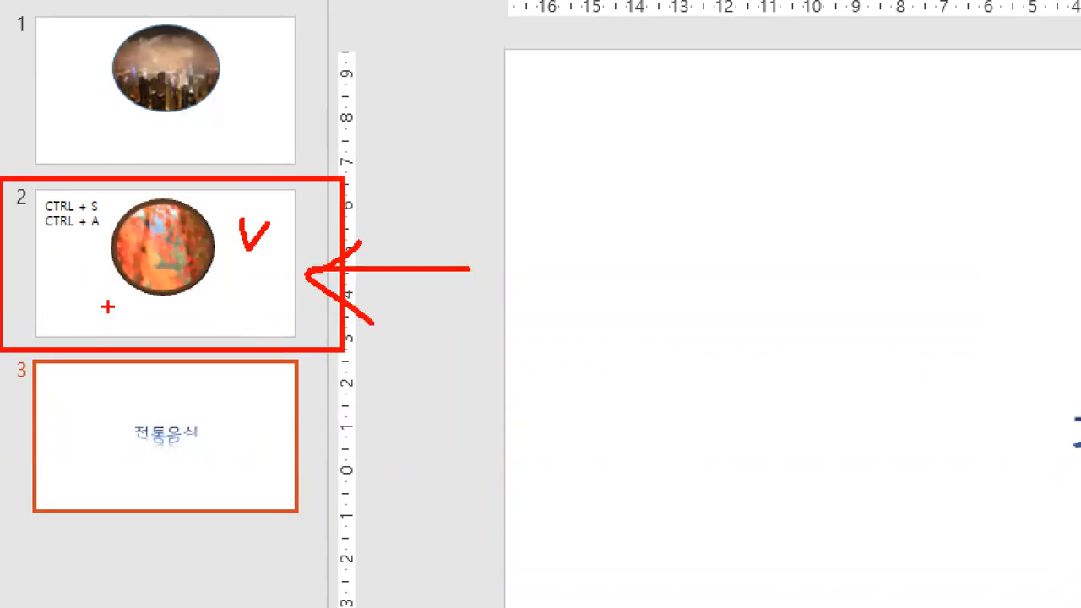
{"action": "mouse_move", "coordinate": [88, 288]}
{"action": "left_mouse_down"}
{"action": "mouse_move", "coordinate": [229, 318]}
{"action": "mouse_move", "coordinate": [238, 333]}
{"action": "left_mouse_up"}
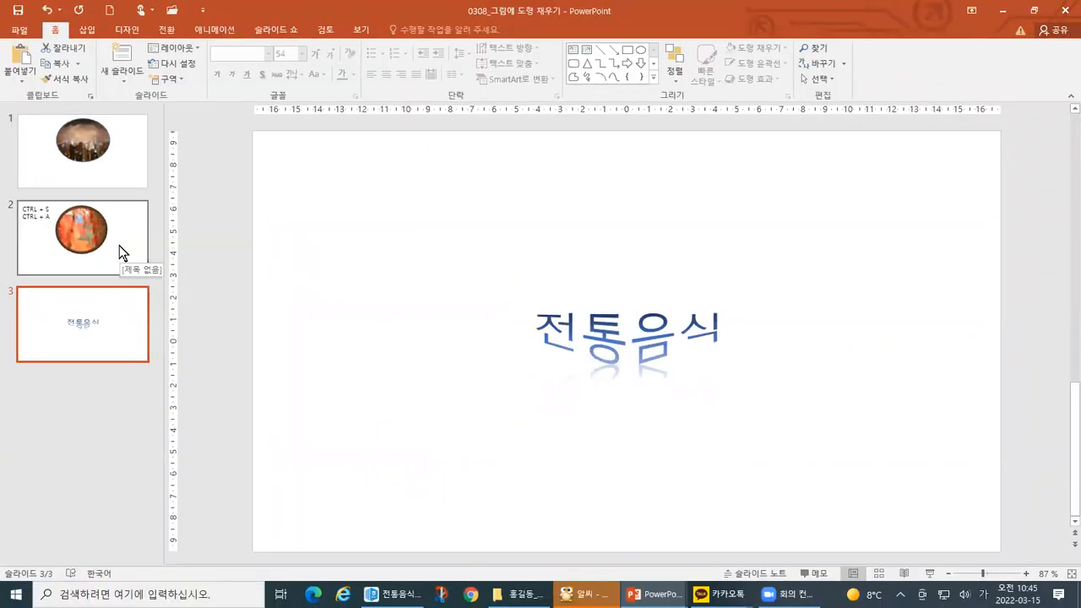
{"action": "left_click", "coordinate": [238, 278]}
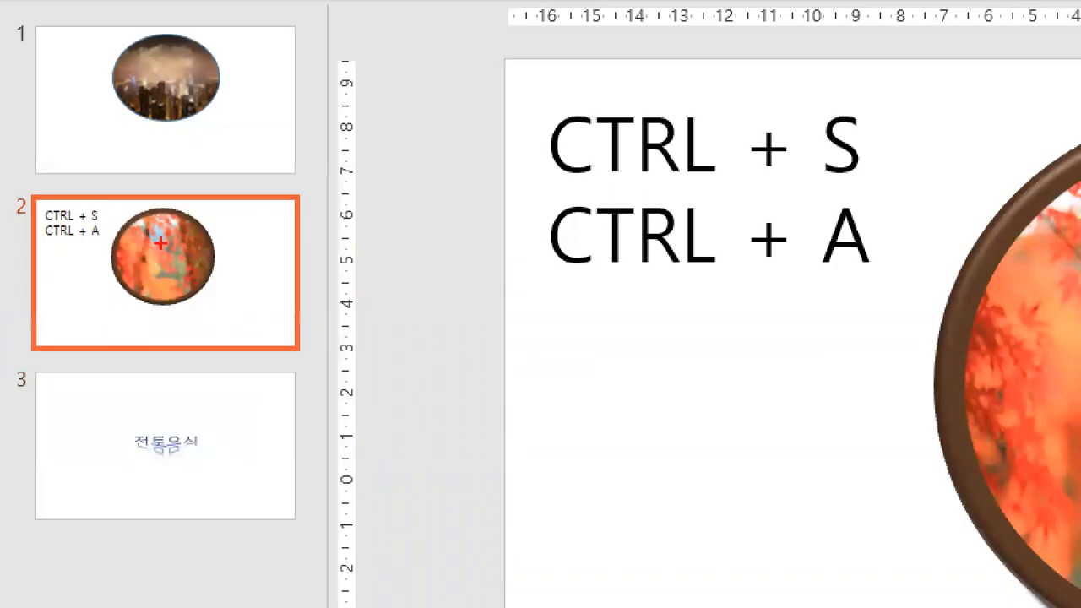
{"action": "left_click_drag", "start_coordinate": [104, 213], "coordinate": [126, 208]}
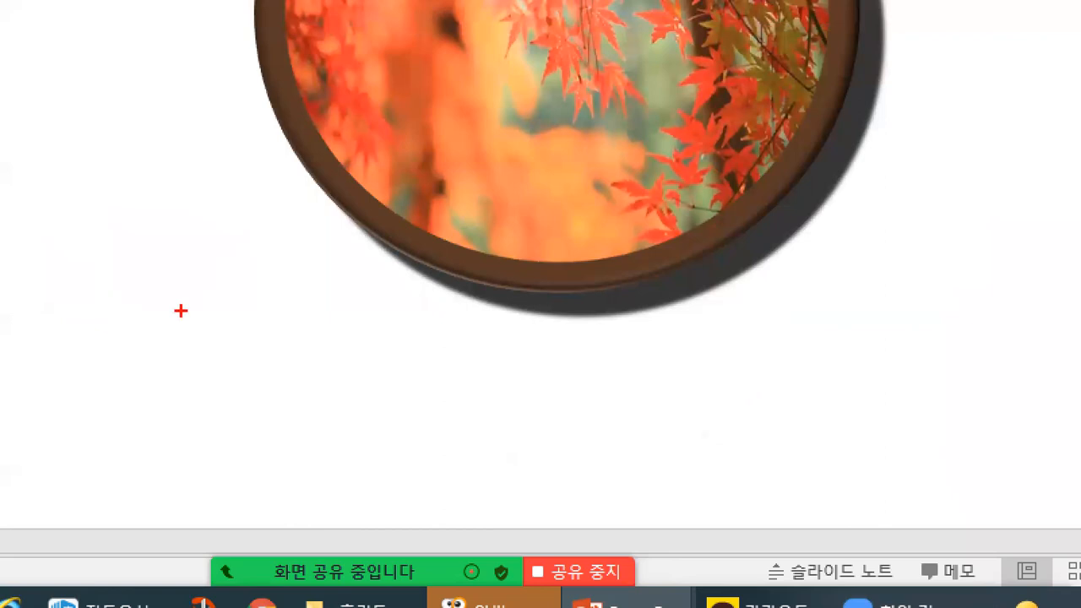
{"action": "mouse_move", "coordinate": [180, 311]}
{"action": "left_mouse_down"}
{"action": "mouse_move", "coordinate": [820, 517]}
{"action": "mouse_move", "coordinate": [976, 518]}
{"action": "left_mouse_up"}
{"action": "left_click_drag", "start_coordinate": [887, 133], "coordinate": [944, 236]}
{"action": "mouse_move", "coordinate": [876, 116]}
{"action": "left_mouse_down"}
{"action": "mouse_move", "coordinate": [877, 177]}
{"action": "mouse_move", "coordinate": [845, 196]}
{"action": "left_mouse_up"}
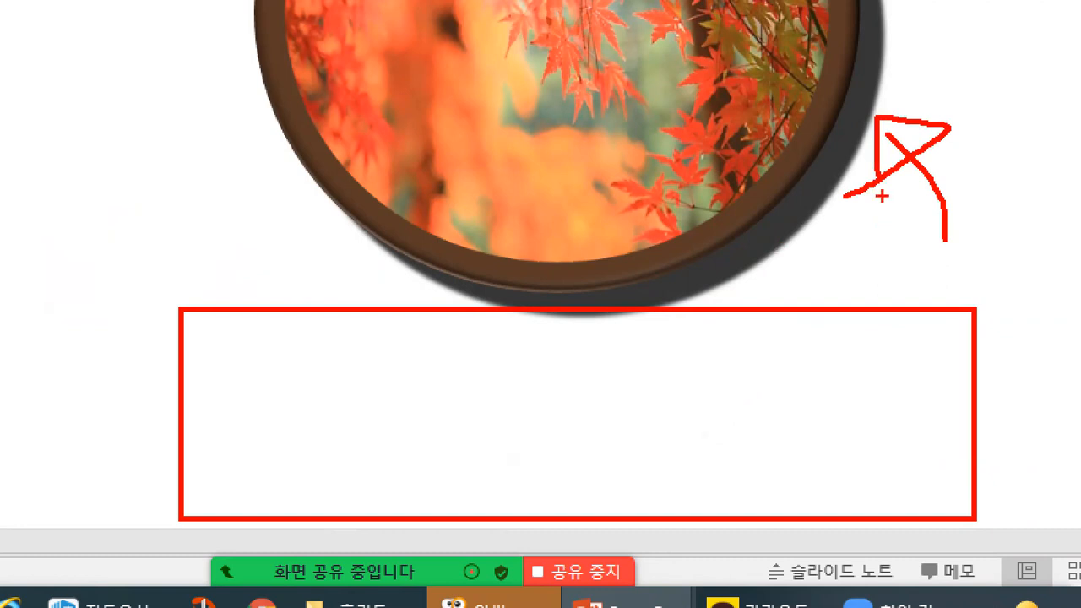
{"action": "key", "text": "Escape"}
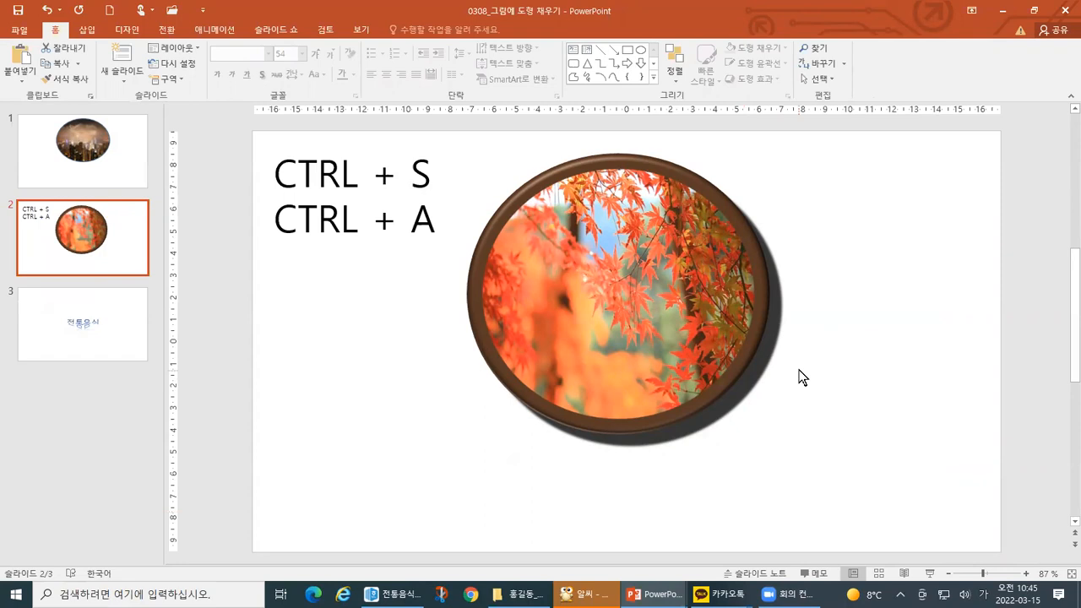
Examine the clipboard, slide, font and paragraph command groups offered while slide 2 is open
{"action": "key", "text": "ctrl+1"}
{"action": "left_click", "coordinate": [27, 32]}
{"action": "left_click_drag", "start_coordinate": [147, 46], "coordinate": [203, 91]}
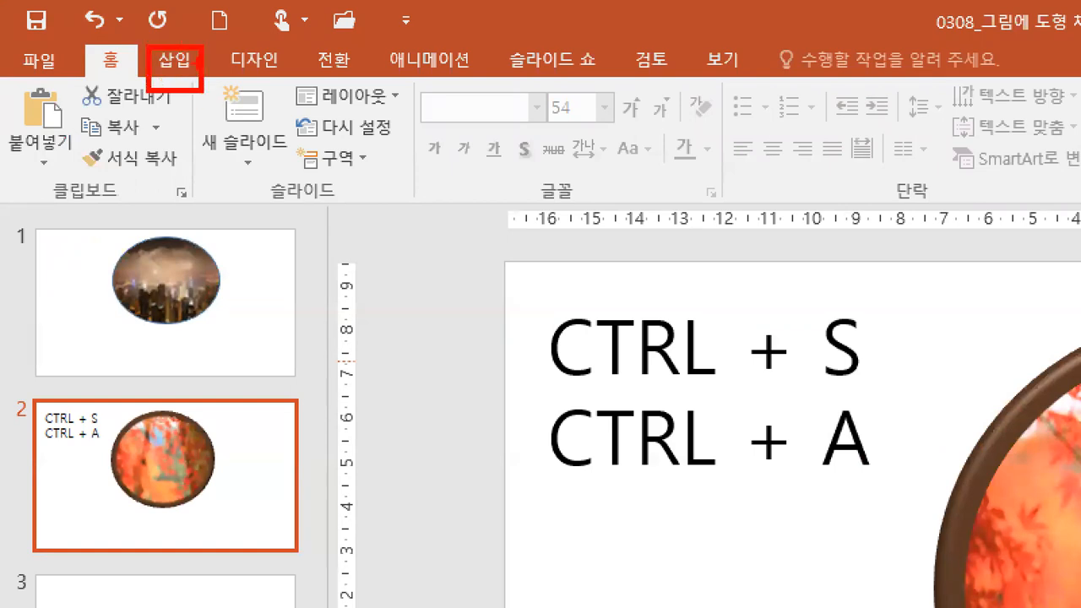
{"action": "mouse_move", "coordinate": [5, 84]}
{"action": "left_mouse_down"}
{"action": "mouse_move", "coordinate": [41, 110]}
{"action": "mouse_move", "coordinate": [1066, 197]}
{"action": "left_mouse_up"}
{"action": "left_click_drag", "start_coordinate": [24, 154], "coordinate": [81, 127]}
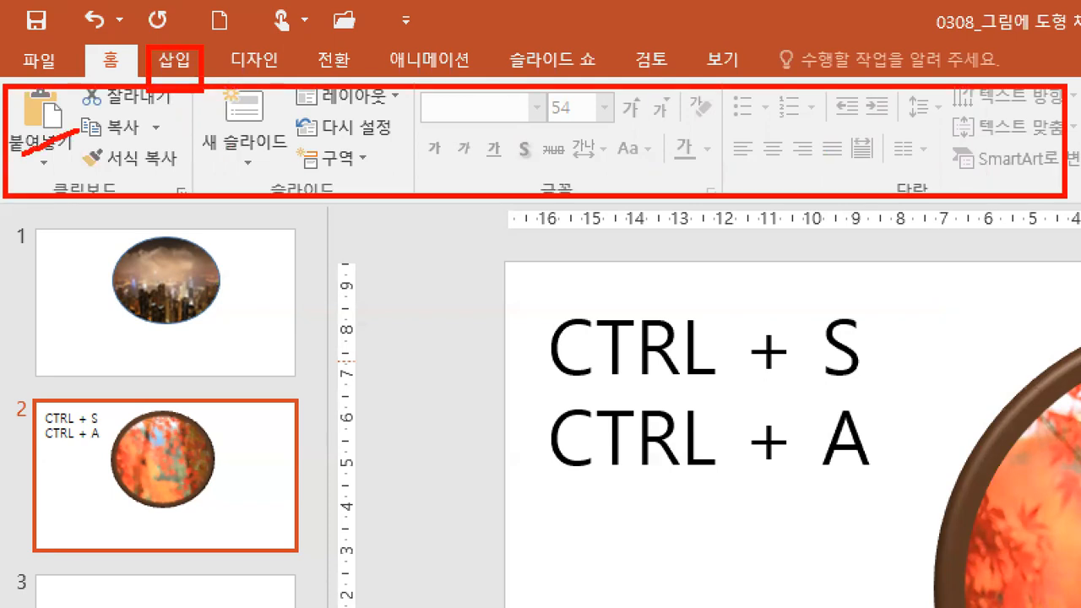
{"action": "left_click_drag", "start_coordinate": [116, 175], "coordinate": [224, 131]}
{"action": "left_click_drag", "start_coordinate": [369, 103], "coordinate": [310, 175]}
{"action": "left_click_drag", "start_coordinate": [606, 123], "coordinate": [545, 166]}
{"action": "left_click_drag", "start_coordinate": [784, 129], "coordinate": [745, 167]}
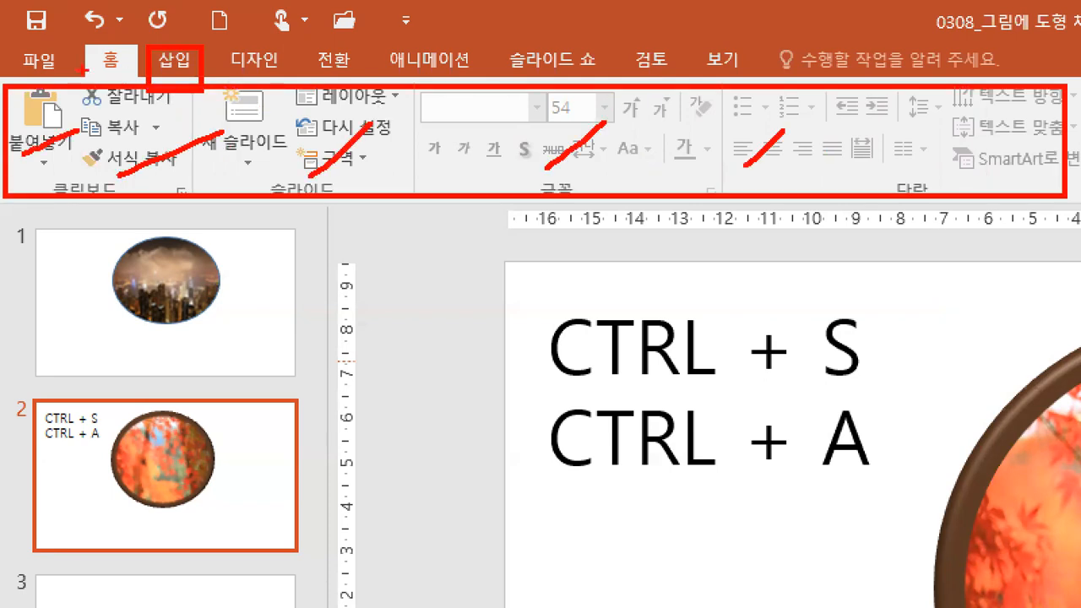
{"action": "mouse_move", "coordinate": [165, 15]}
{"action": "left_mouse_down"}
{"action": "mouse_move", "coordinate": [173, 39]}
{"action": "mouse_move", "coordinate": [187, 13]}
{"action": "left_mouse_up"}
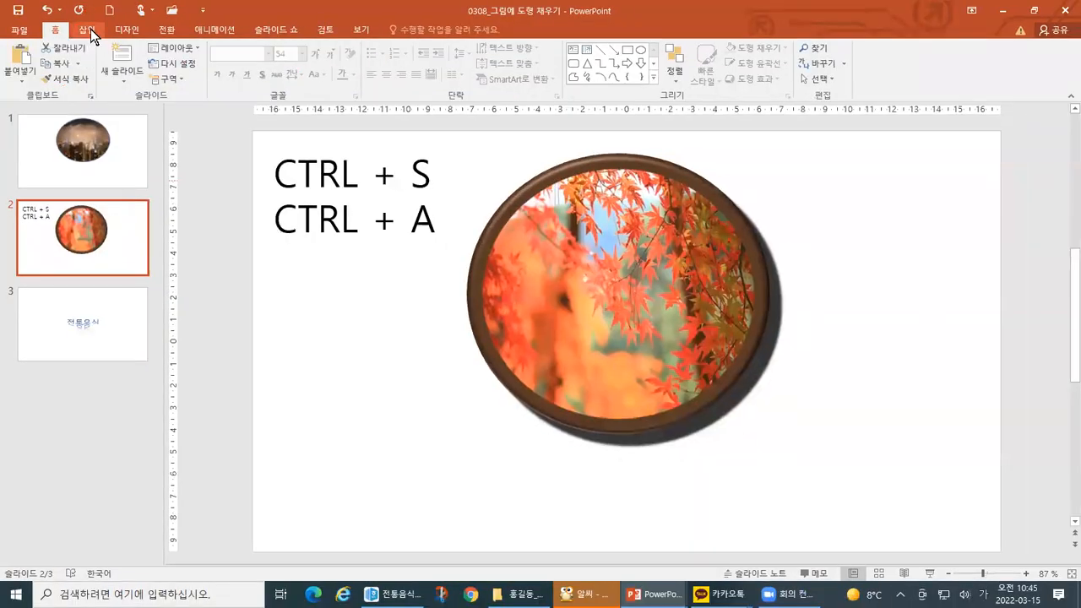
Bring up the insertion commands for slide 2 and examine the range from tables and pictures to links and text
{"action": "left_click", "coordinate": [181, 57]}
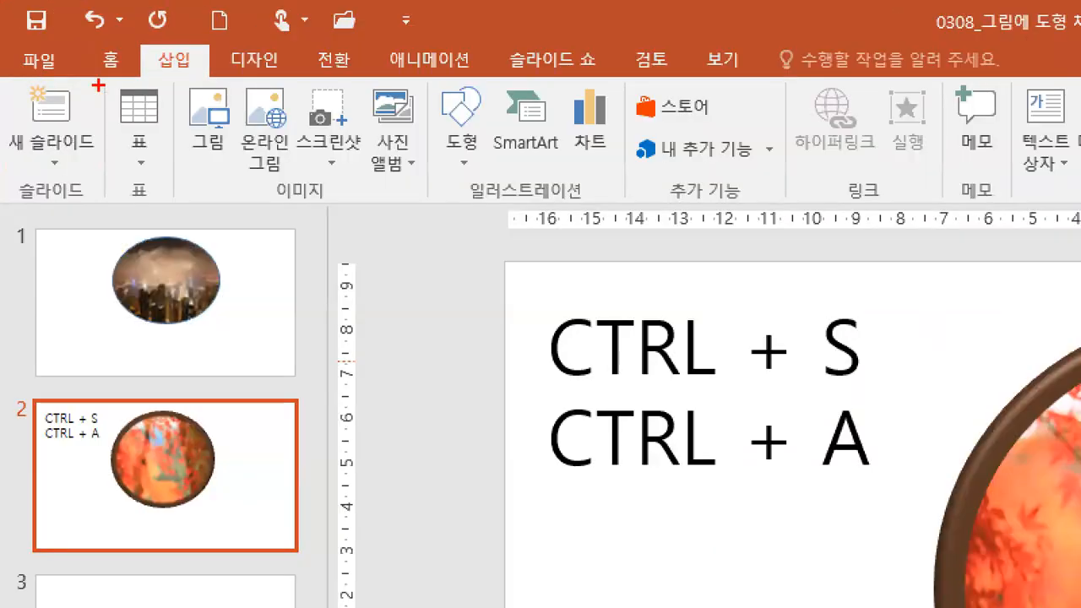
{"action": "left_click_drag", "start_coordinate": [145, 40], "coordinate": [201, 83]}
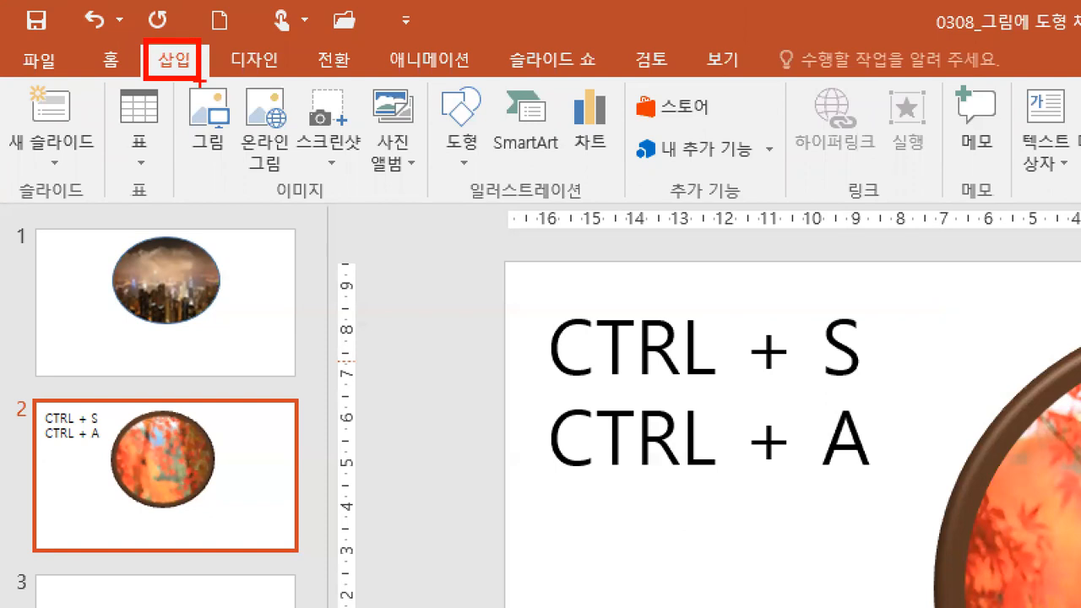
{"action": "mouse_move", "coordinate": [16, 93]}
{"action": "left_mouse_down"}
{"action": "mouse_move", "coordinate": [498, 170]}
{"action": "mouse_move", "coordinate": [741, 187]}
{"action": "mouse_move", "coordinate": [1074, 191]}
{"action": "left_mouse_up"}
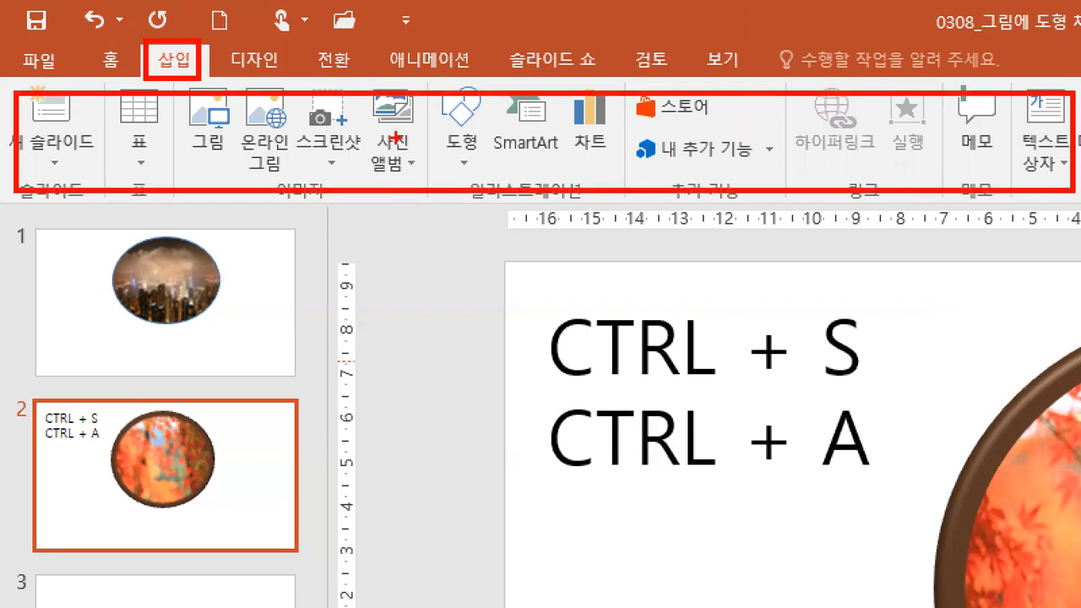
{"action": "left_click_drag", "start_coordinate": [198, 54], "coordinate": [211, 48]}
{"action": "left_click_drag", "start_coordinate": [10, 130], "coordinate": [925, 120]}
{"action": "left_click_drag", "start_coordinate": [330, 142], "coordinate": [1003, 144]}
{"action": "left_click_drag", "start_coordinate": [785, 174], "coordinate": [1014, 172]}
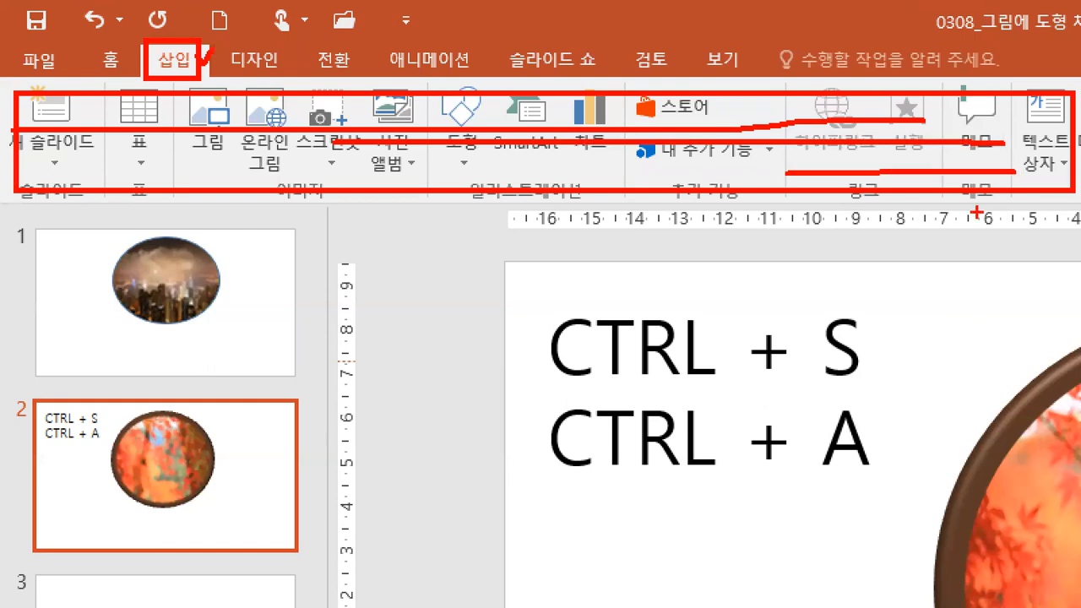
{"action": "mouse_move", "coordinate": [152, 30]}
{"action": "left_mouse_down"}
{"action": "mouse_move", "coordinate": [162, 50]}
{"action": "mouse_move", "coordinate": [183, 34]}
{"action": "left_mouse_up"}
{"action": "key", "text": "Escape"}
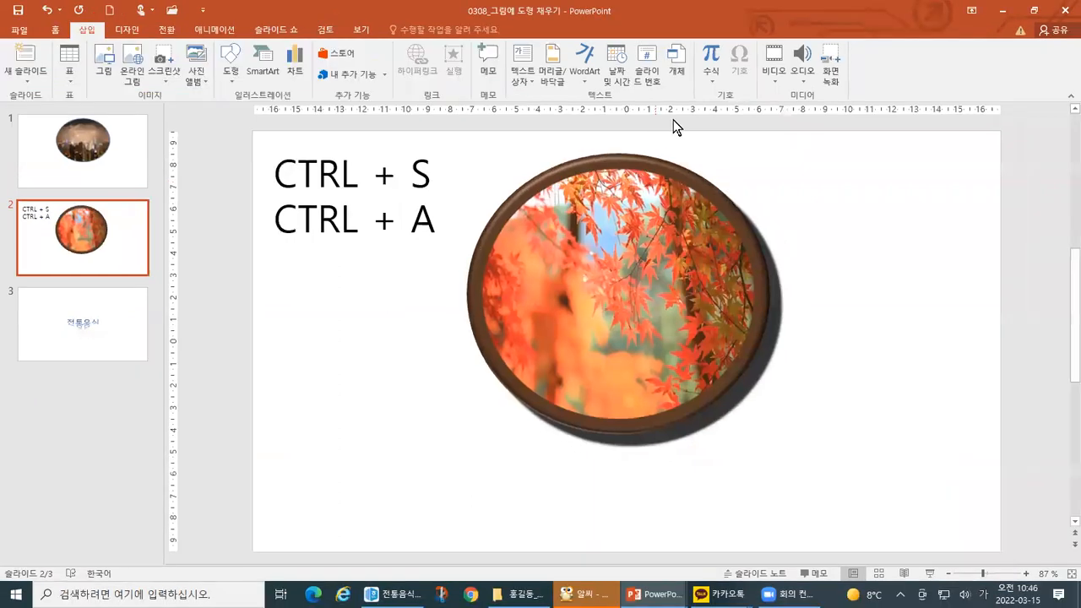
Locate the WordArt command and compare its preset styles, including the patterned gray and the black style with a blue shadow
{"action": "key", "text": "ctrl+1"}
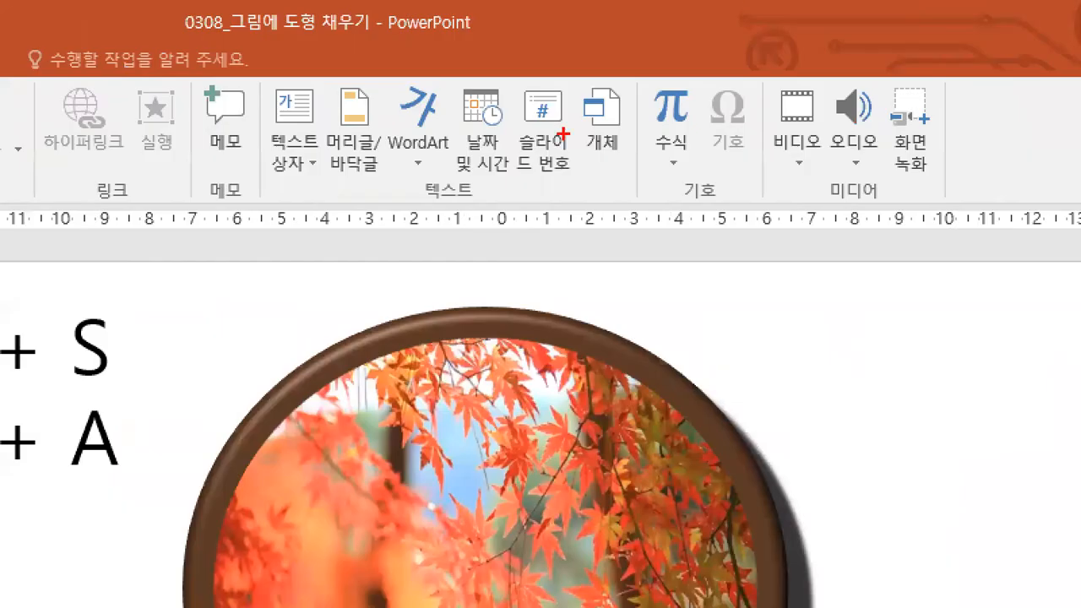
{"action": "left_click_drag", "start_coordinate": [368, 56], "coordinate": [463, 240]}
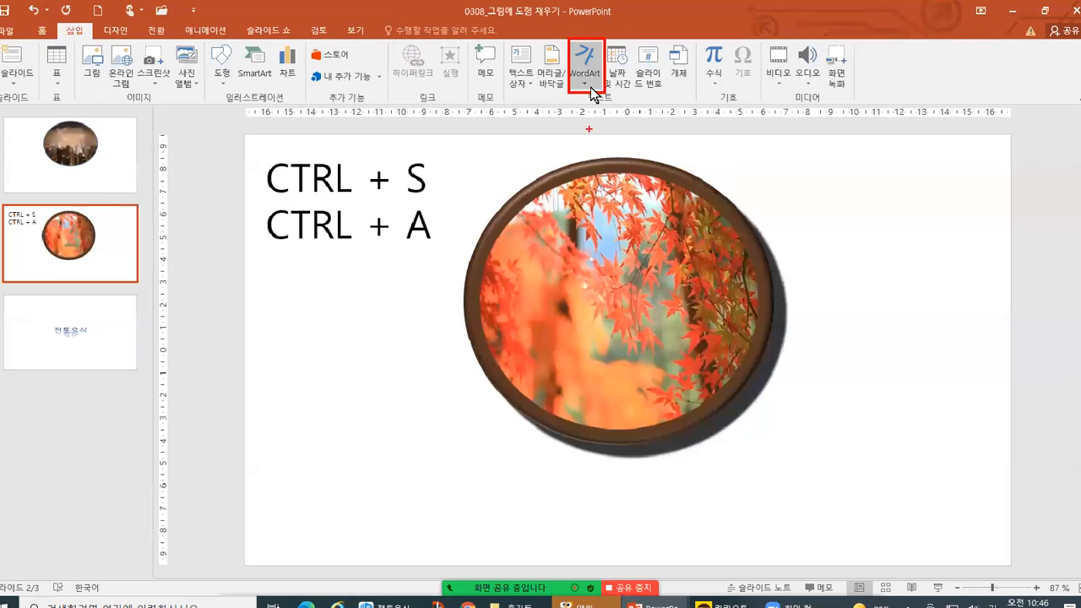
{"action": "left_click", "coordinate": [575, 104]}
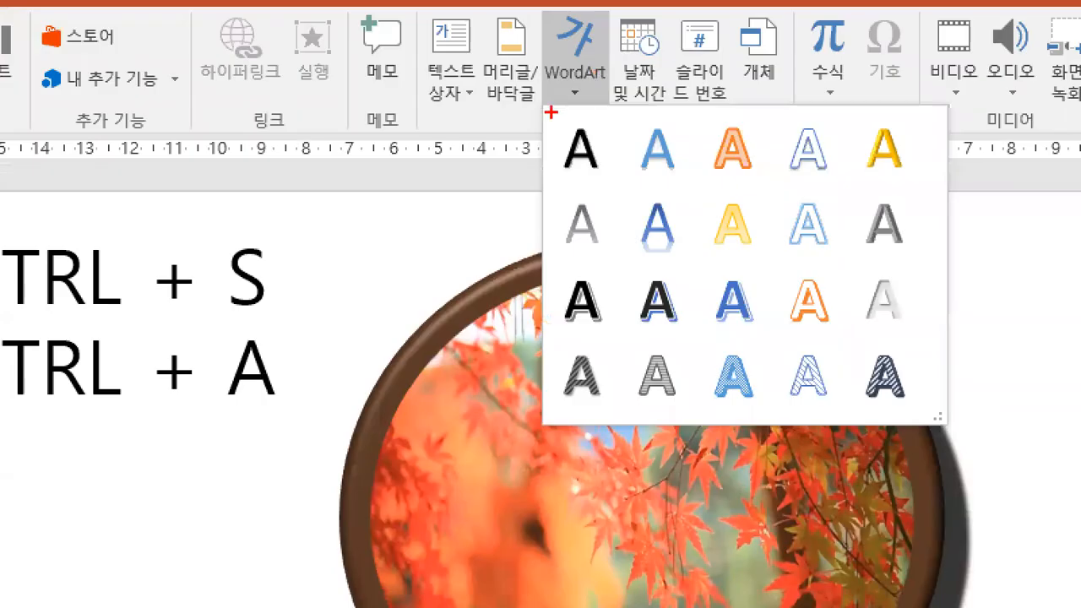
{"action": "left_click_drag", "start_coordinate": [573, 90], "coordinate": [762, 231]}
{"action": "left_click_drag", "start_coordinate": [933, 390], "coordinate": [934, 413]}
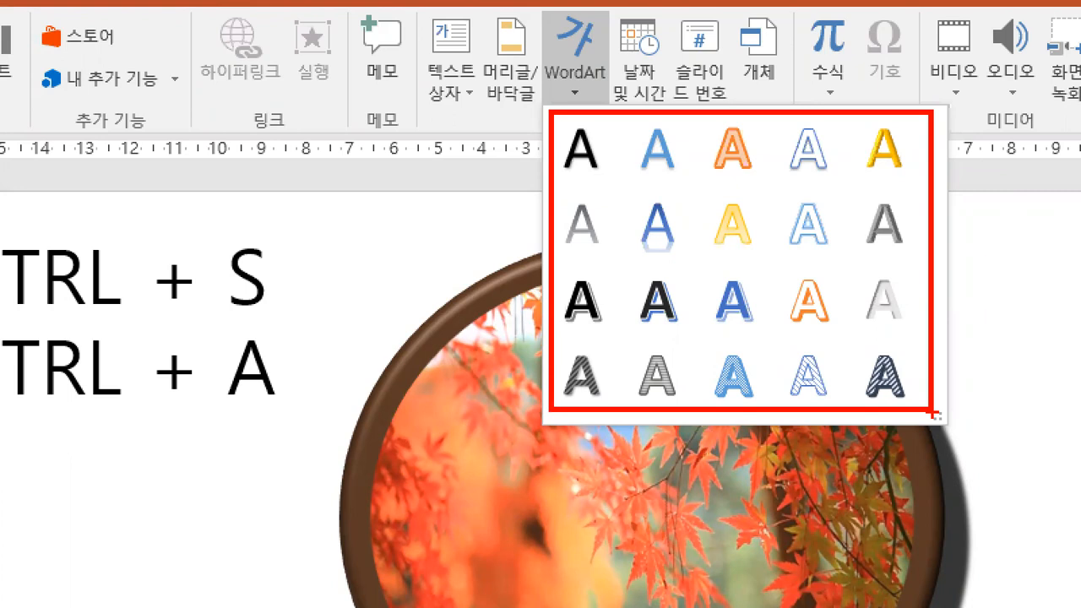
{"action": "left_click_drag", "start_coordinate": [619, 347], "coordinate": [697, 399]}
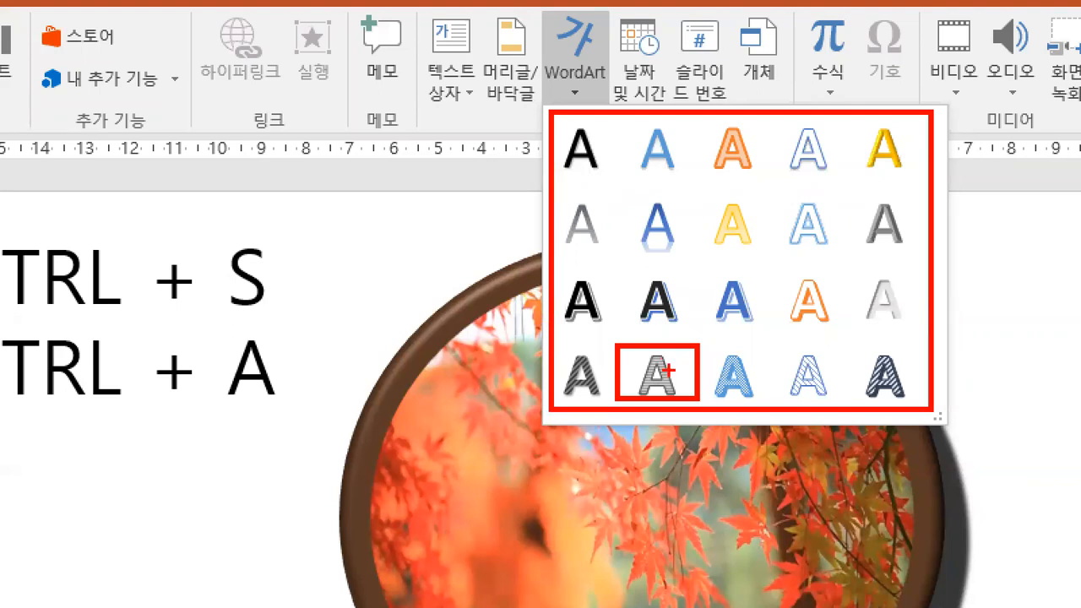
{"action": "left_click_drag", "start_coordinate": [687, 351], "coordinate": [642, 395]}
{"action": "left_click_drag", "start_coordinate": [636, 355], "coordinate": [672, 396]}
{"action": "left_click_drag", "start_coordinate": [628, 277], "coordinate": [695, 332]}
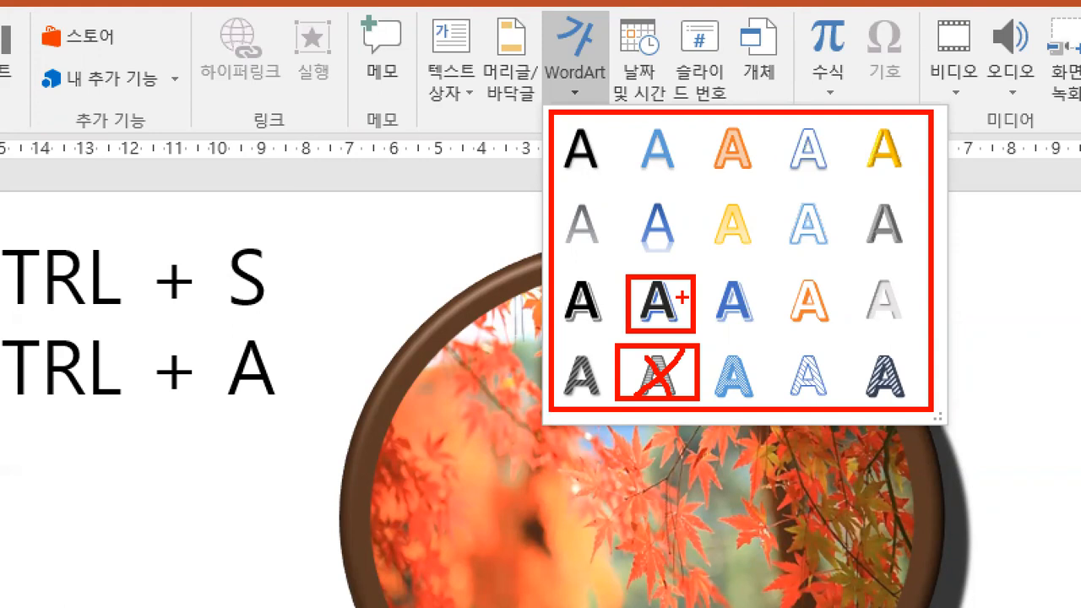
{"action": "mouse_move", "coordinate": [677, 269]}
{"action": "left_mouse_down"}
{"action": "mouse_move", "coordinate": [681, 287]}
{"action": "mouse_move", "coordinate": [699, 258]}
{"action": "left_mouse_up"}
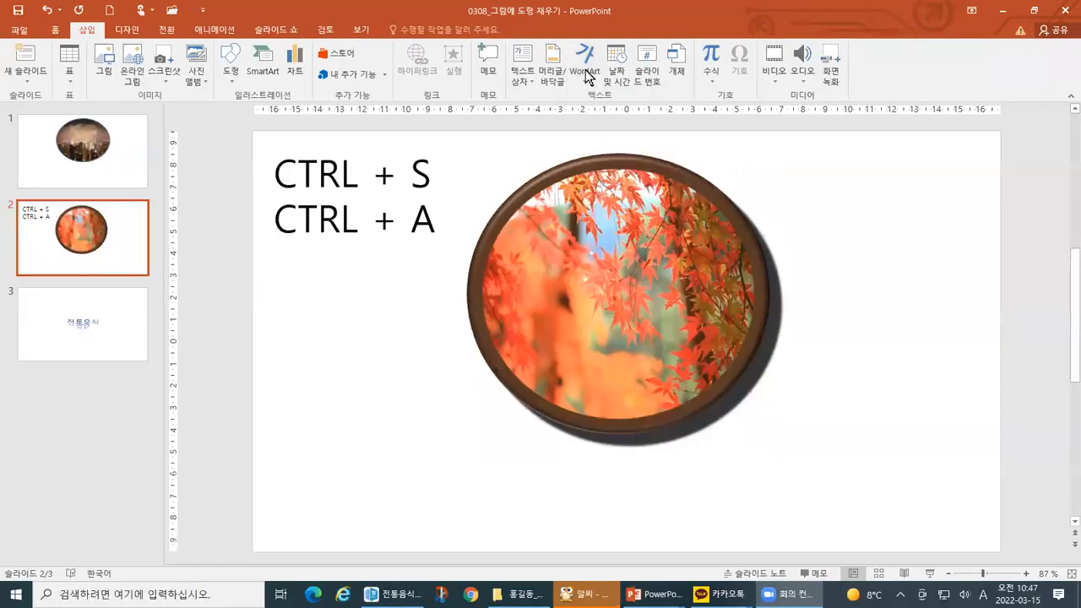
Start inserting WordArt on slide 2 by bringing up the available preset styles
{"action": "left_click", "coordinate": [586, 72]}
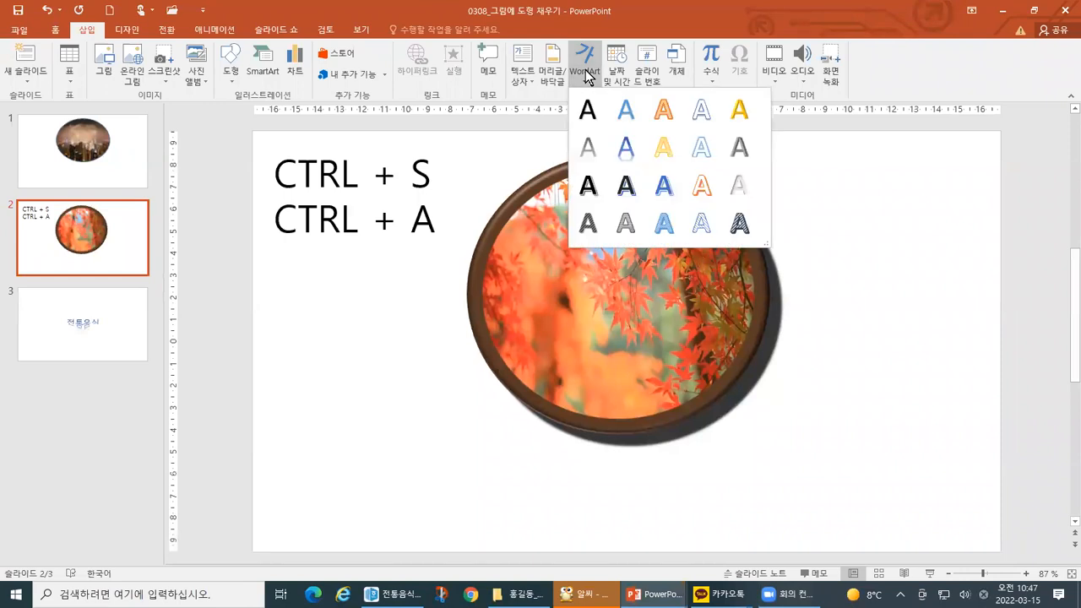